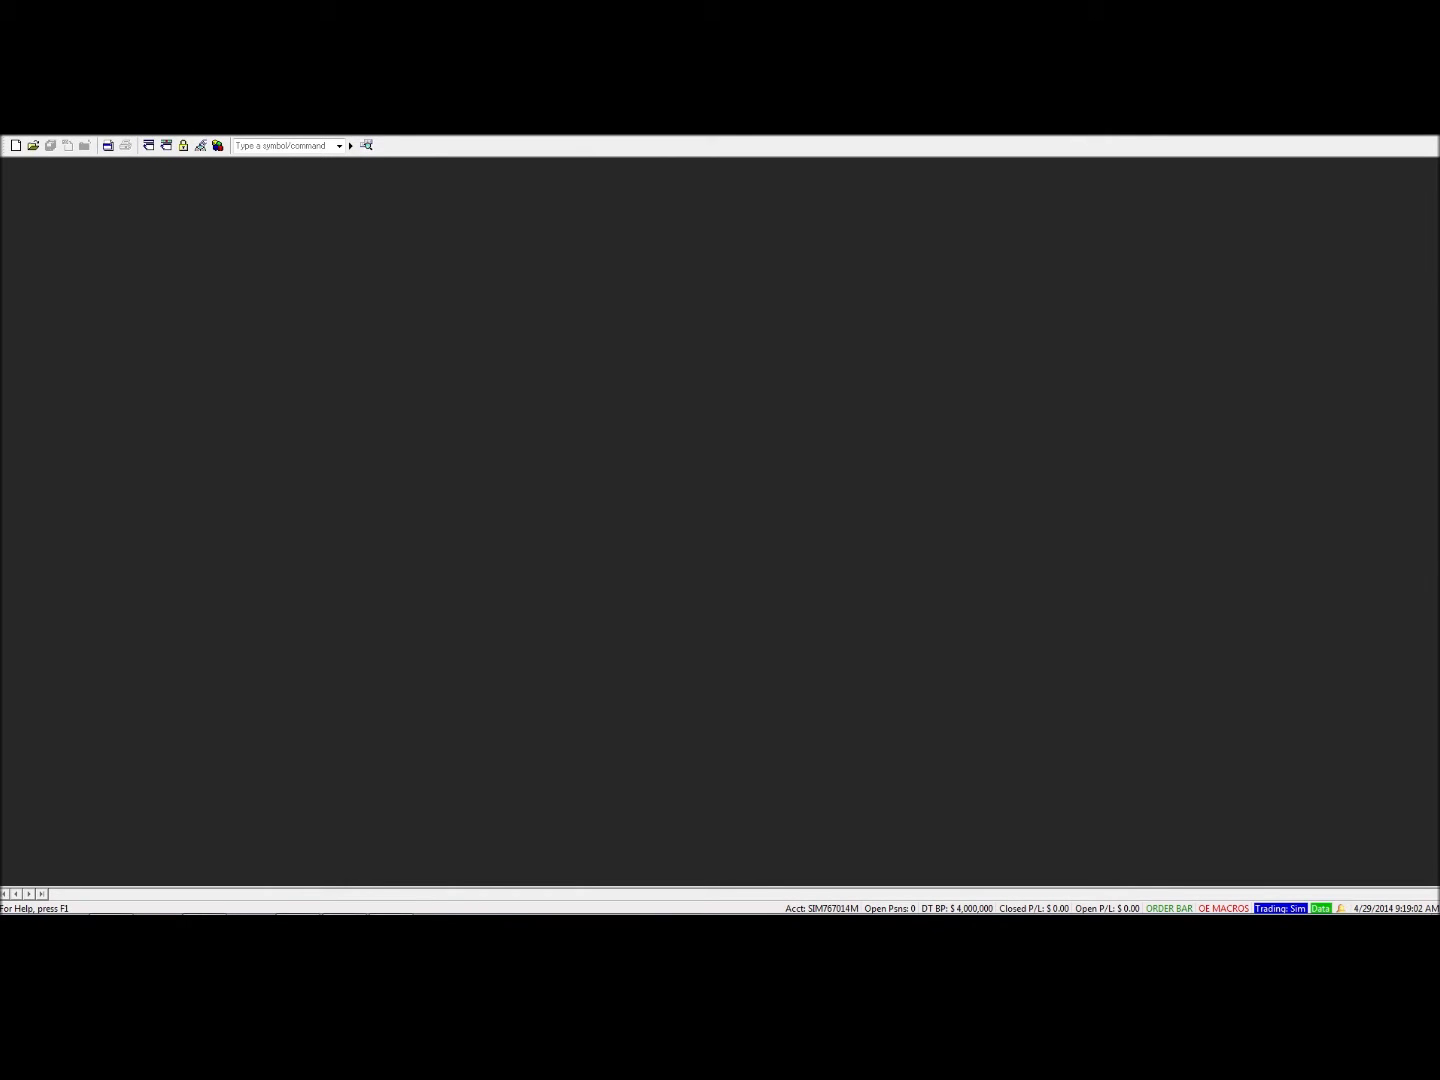
Step: Create a new empty workspace from the File > New menu
click(10, 136)
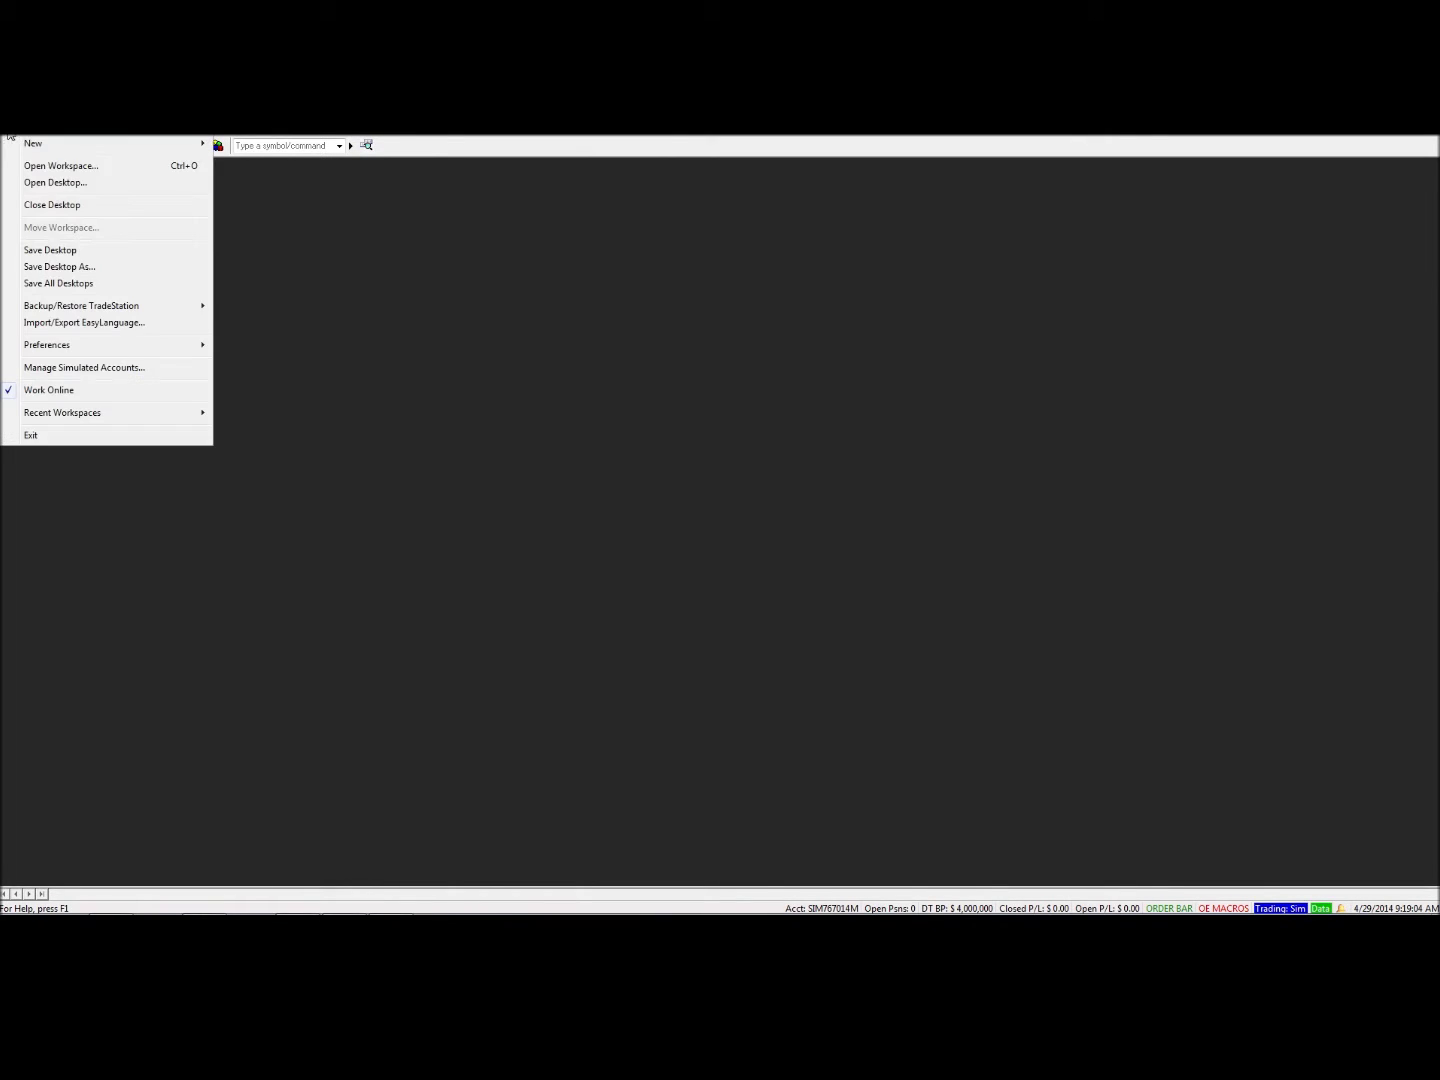
mouse_move(42, 151)
click(262, 163)
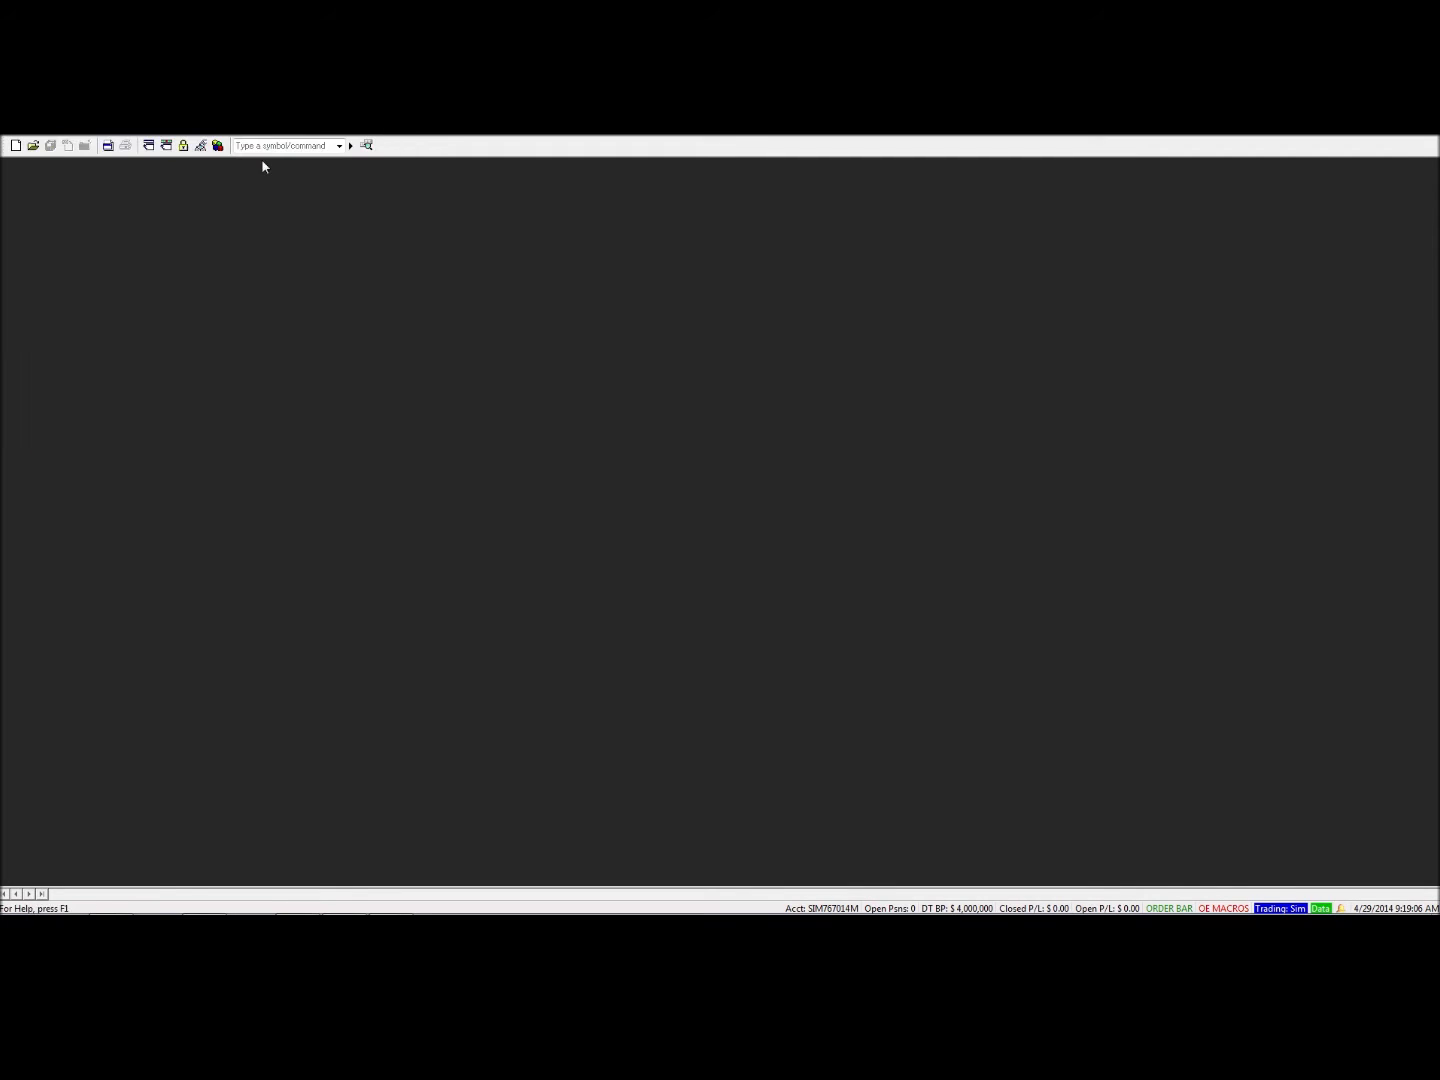
Step: Add a RadarScreen window to the workspace and maximize it to fill the workspace
click(15, 137)
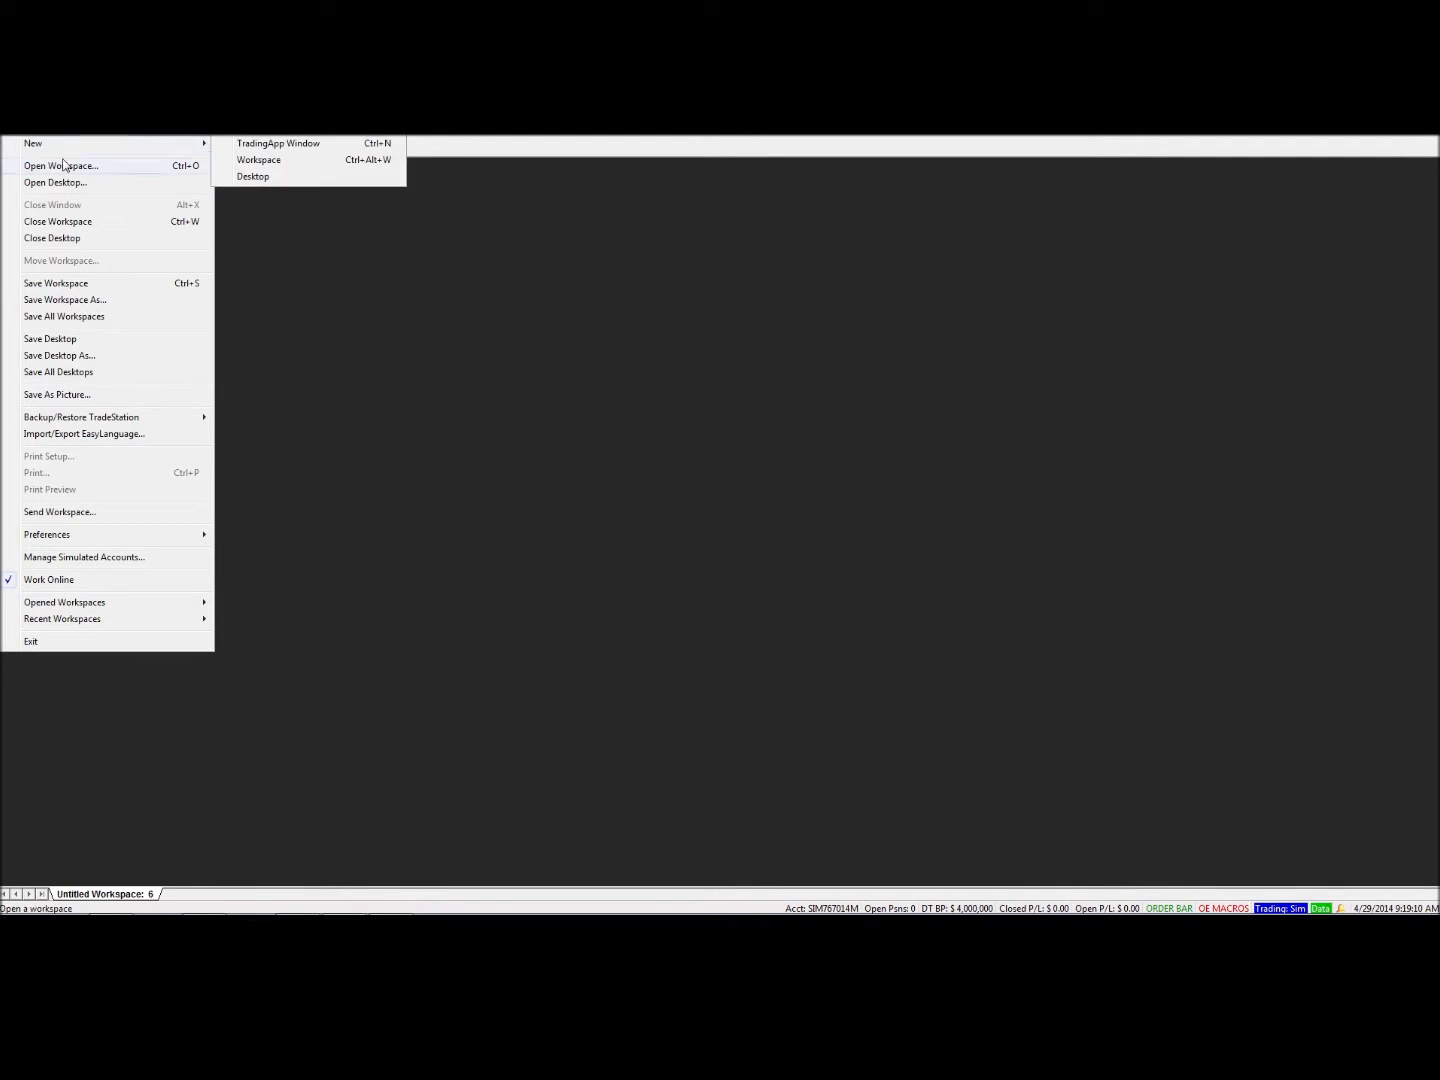
click(288, 146)
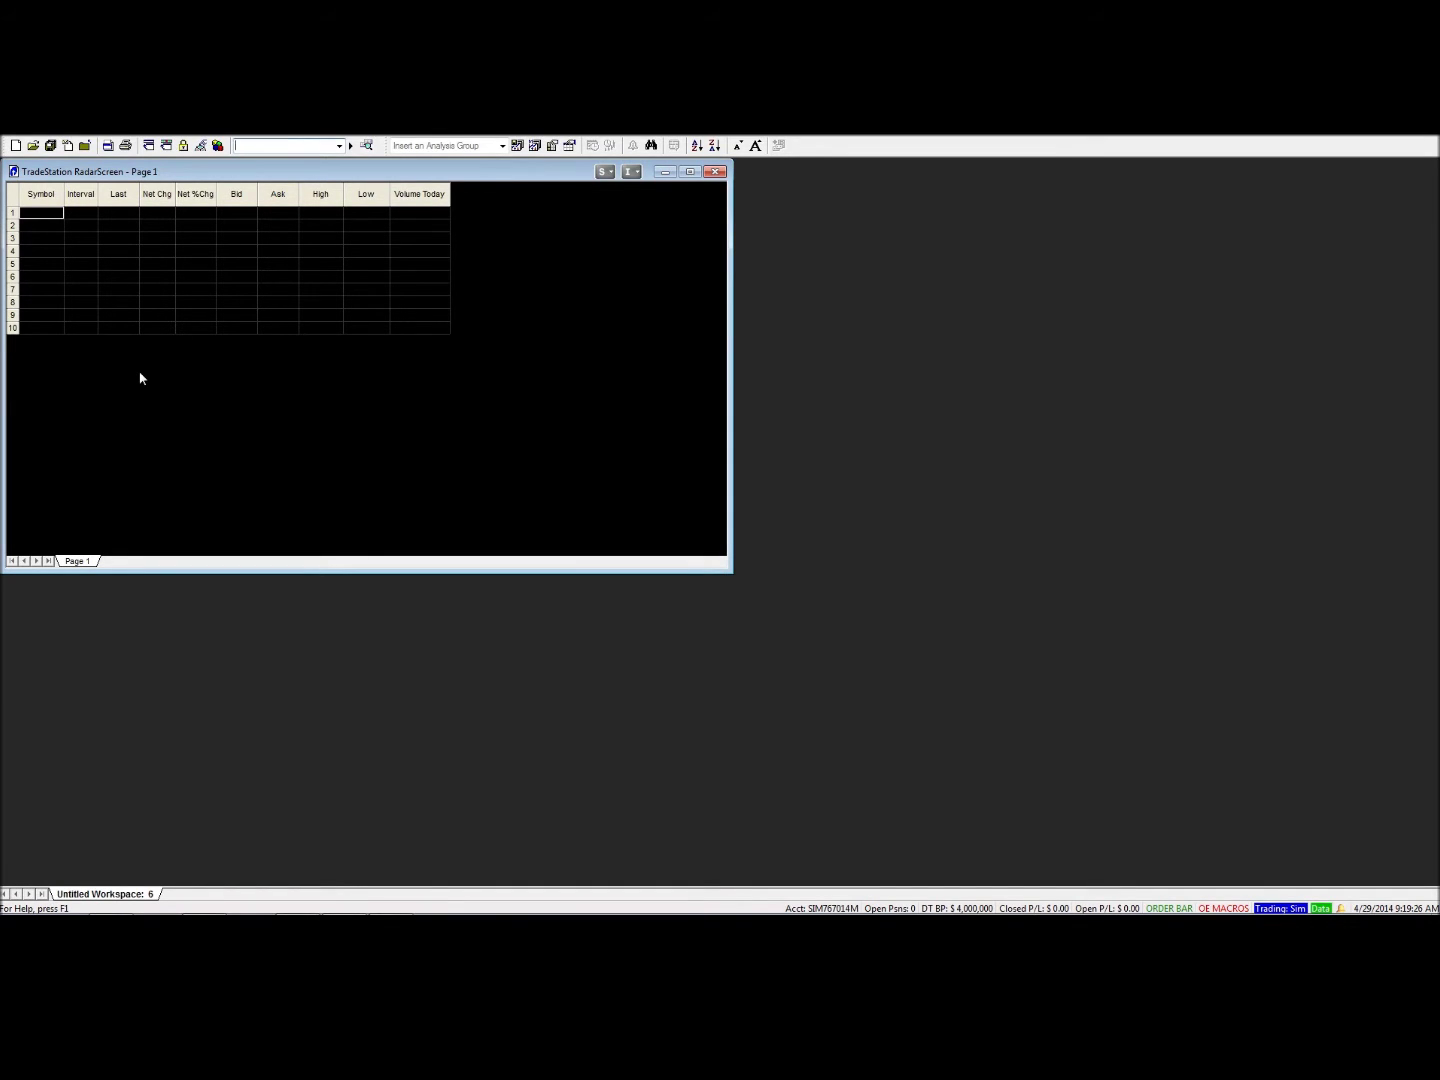
click(690, 173)
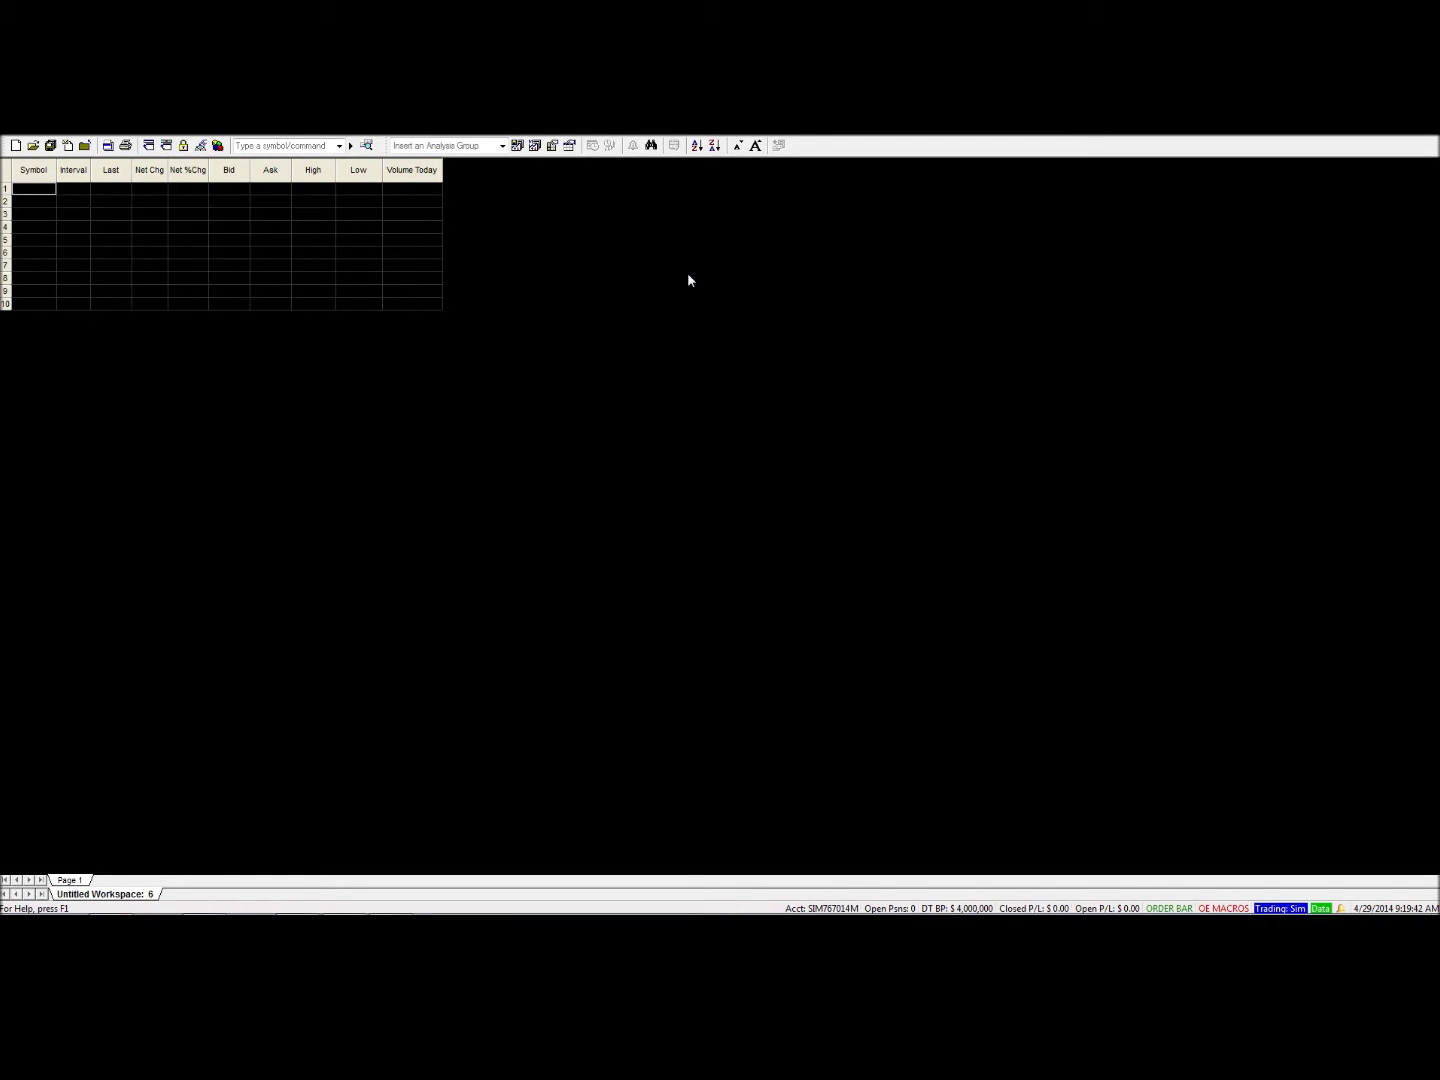
right_click(36, 190)
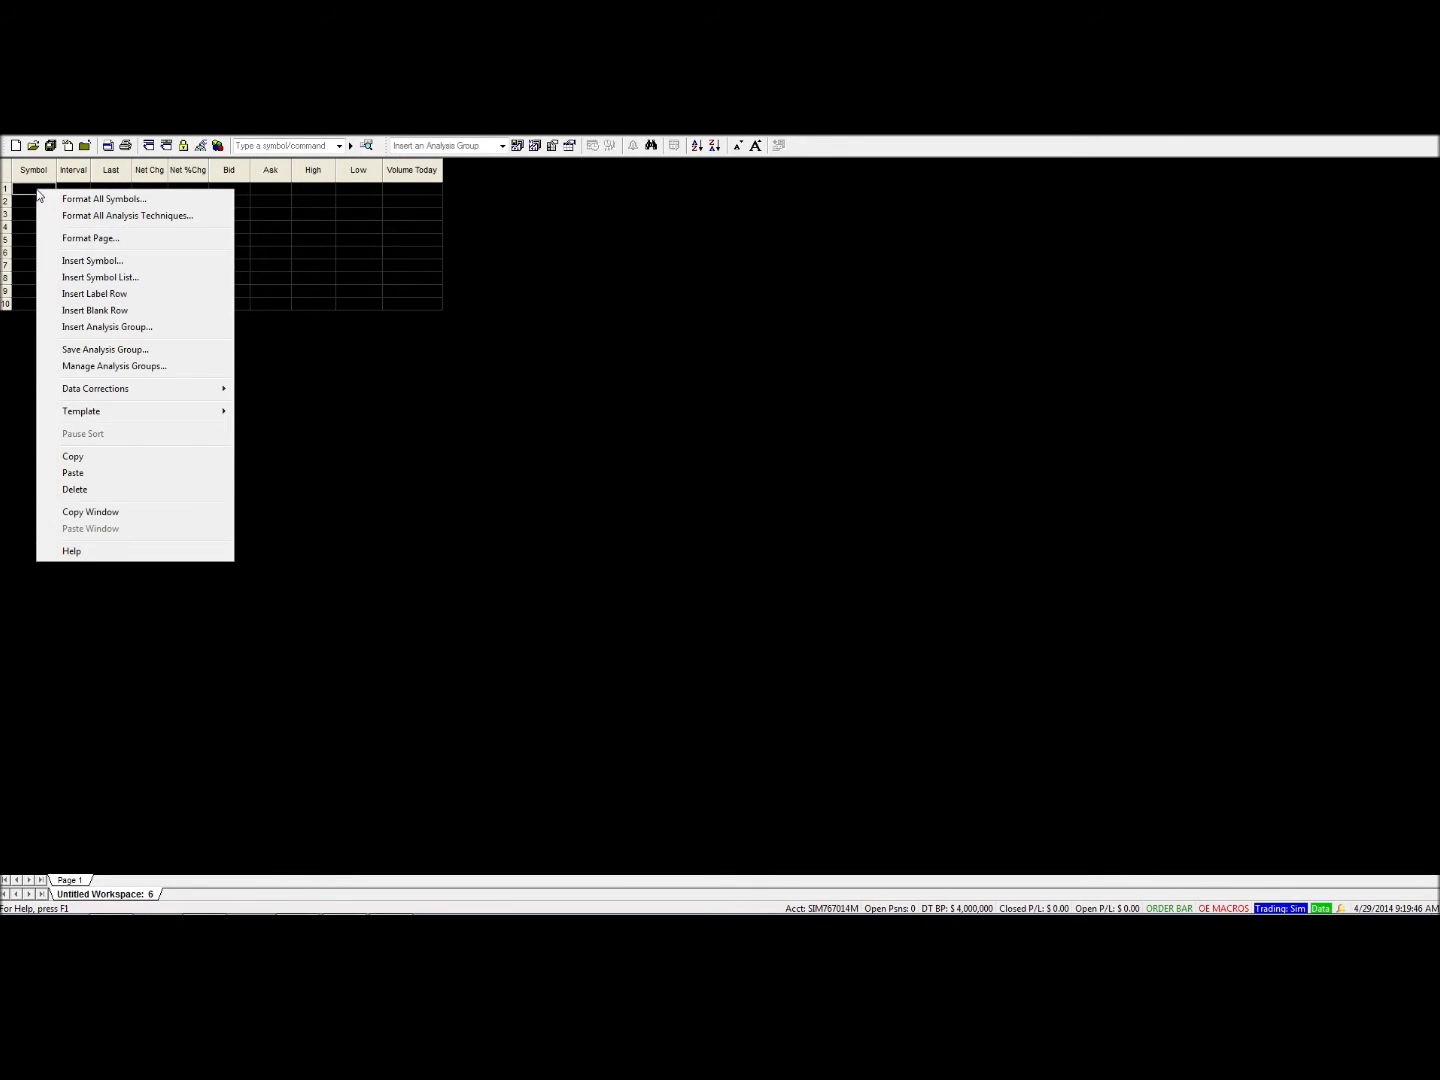
Step: Insert the S&P 100 Index list from TradeStation Symbol Lists > Index Components > S&P Indexes
click(125, 280)
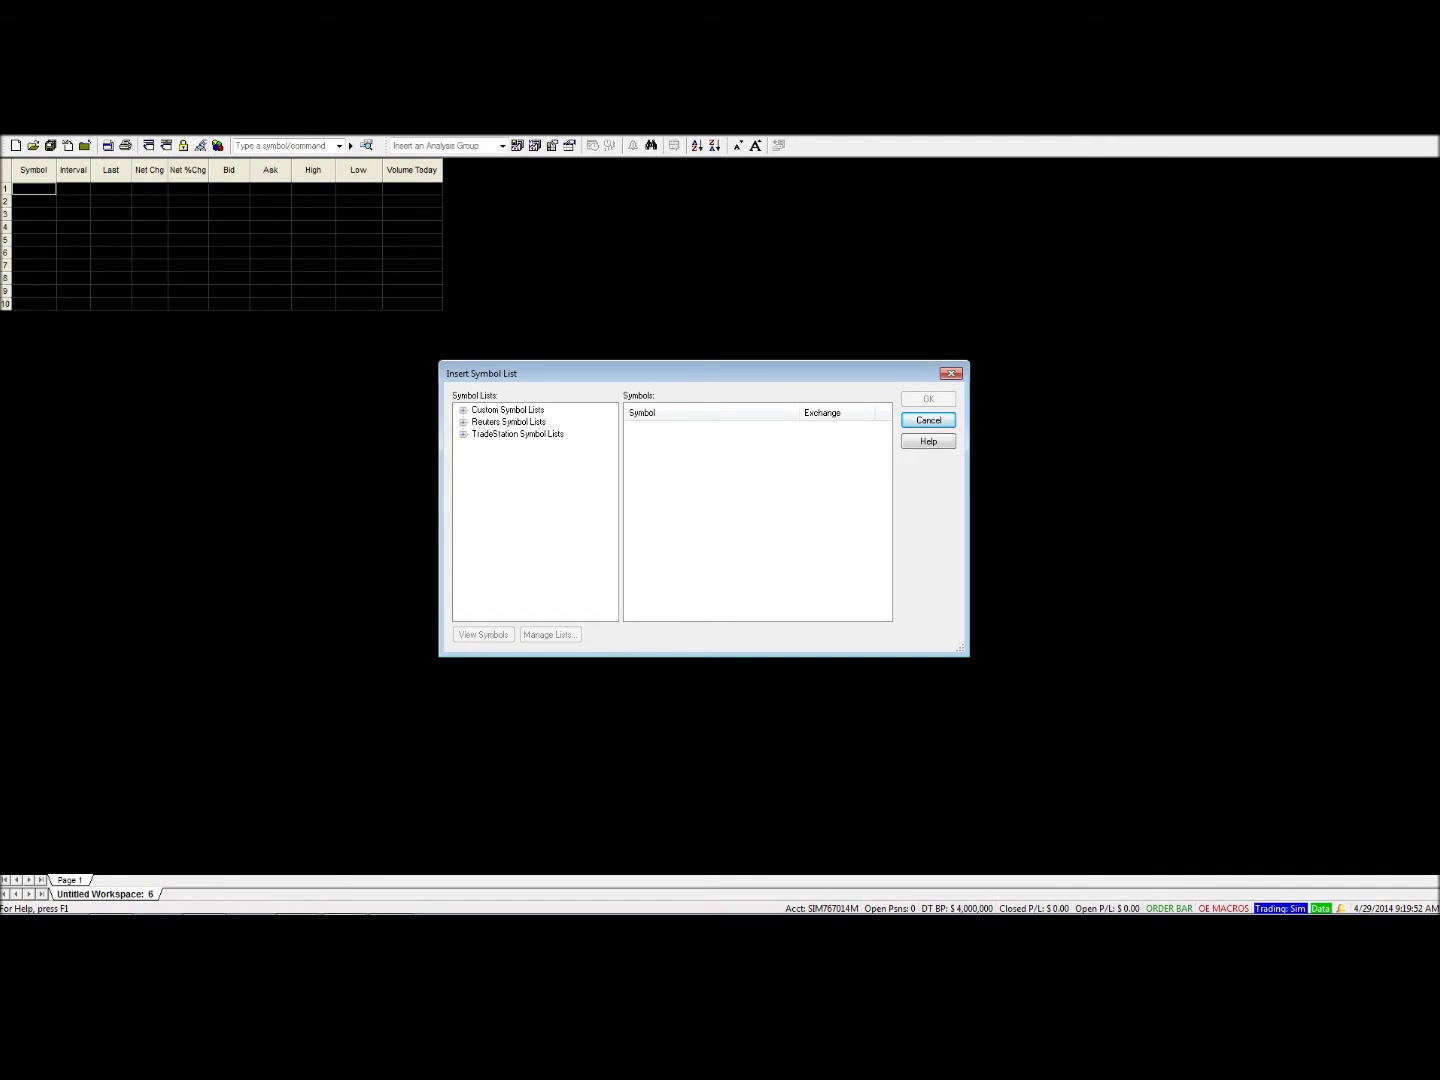
click(463, 434)
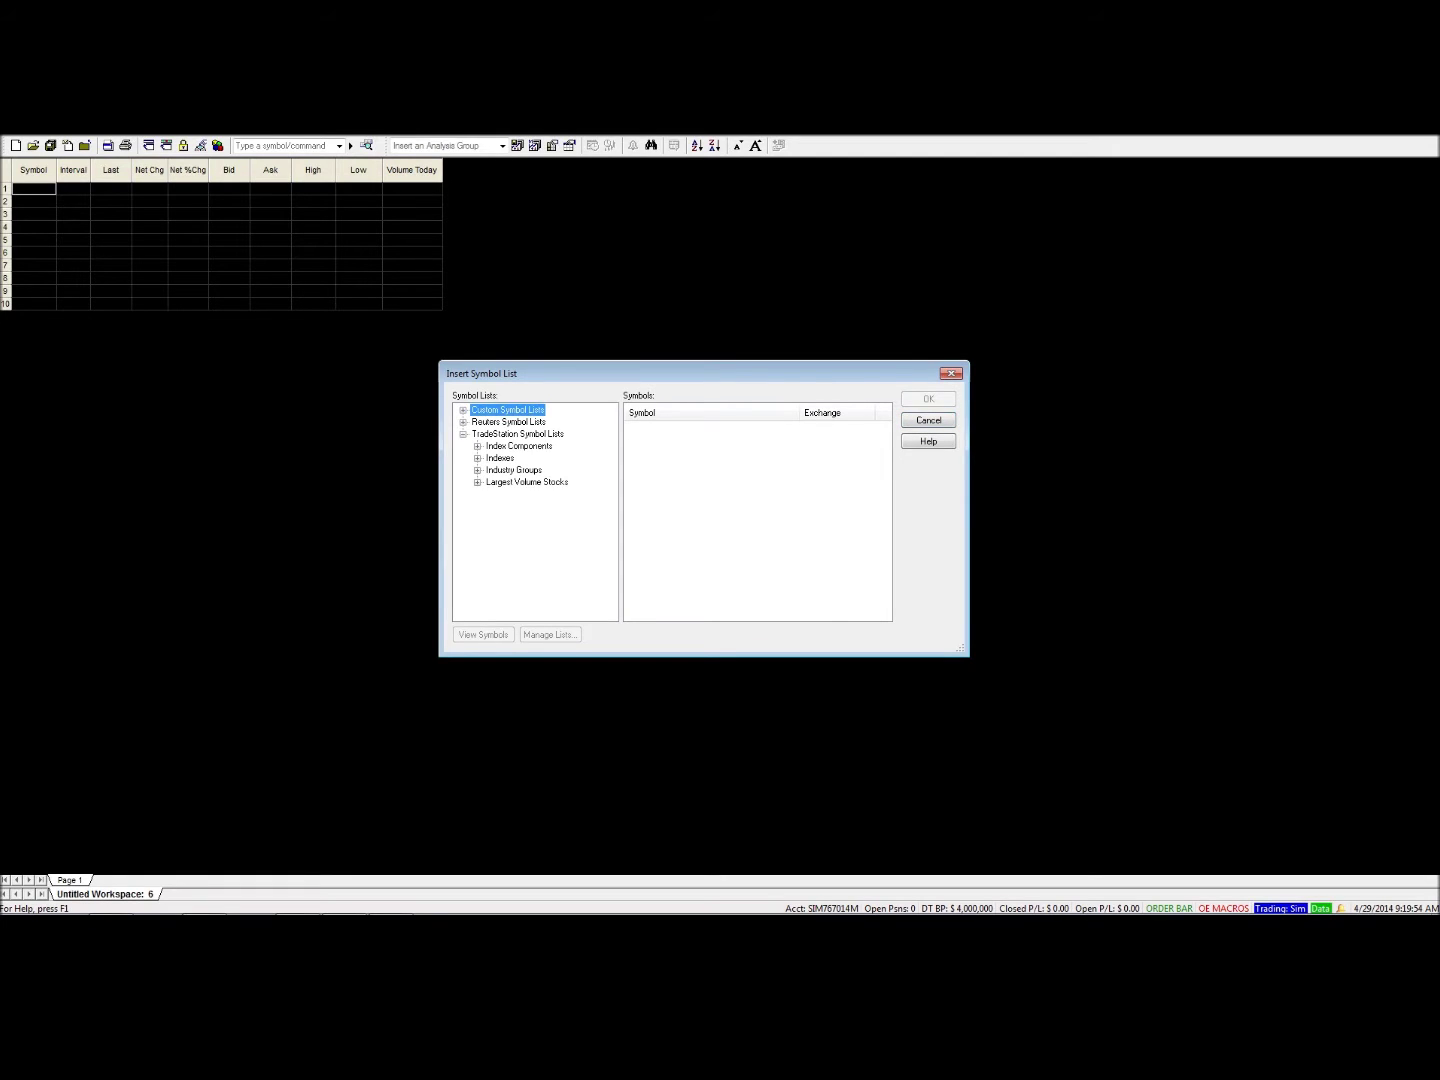
click(477, 446)
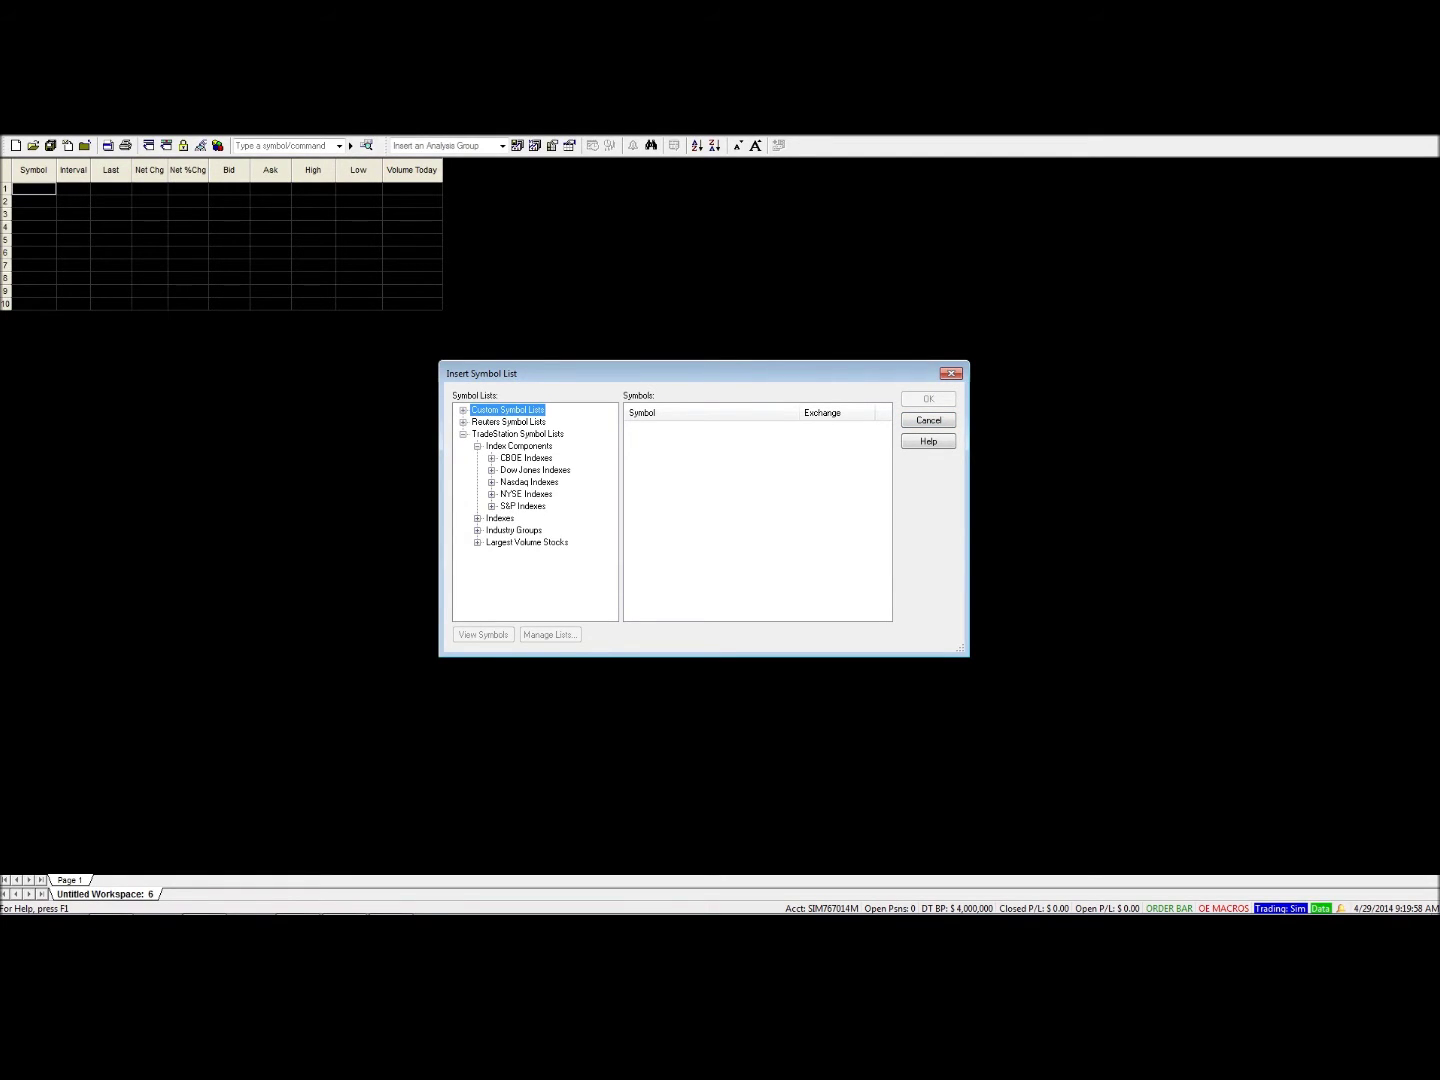
click(491, 506)
click(550, 518)
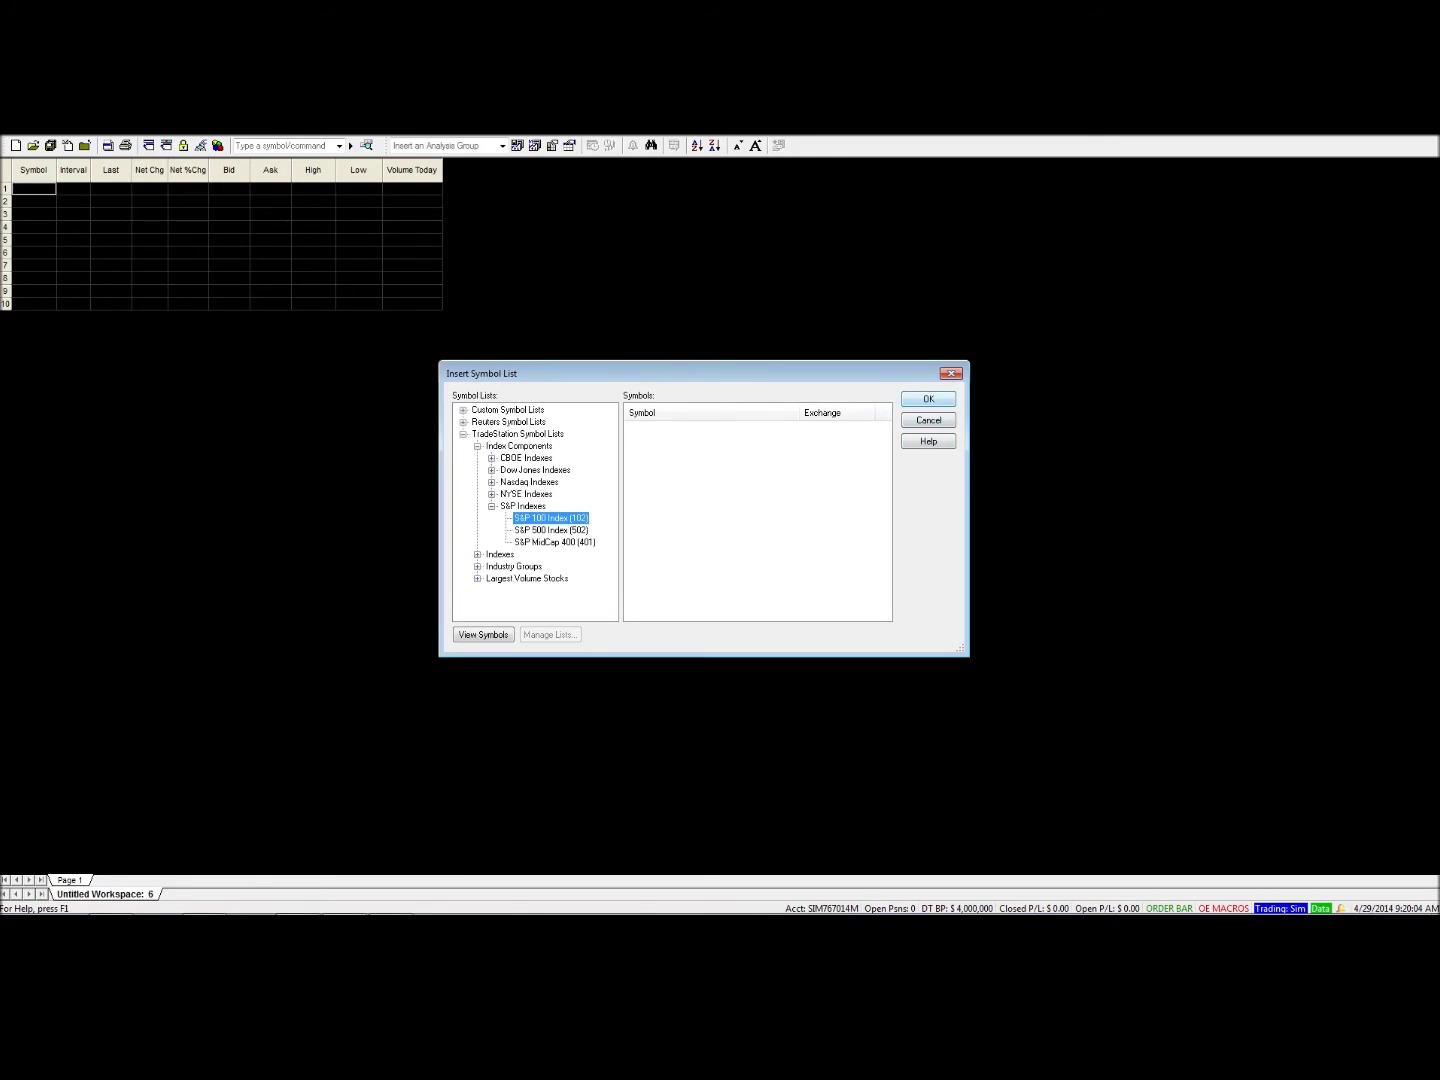
click(928, 398)
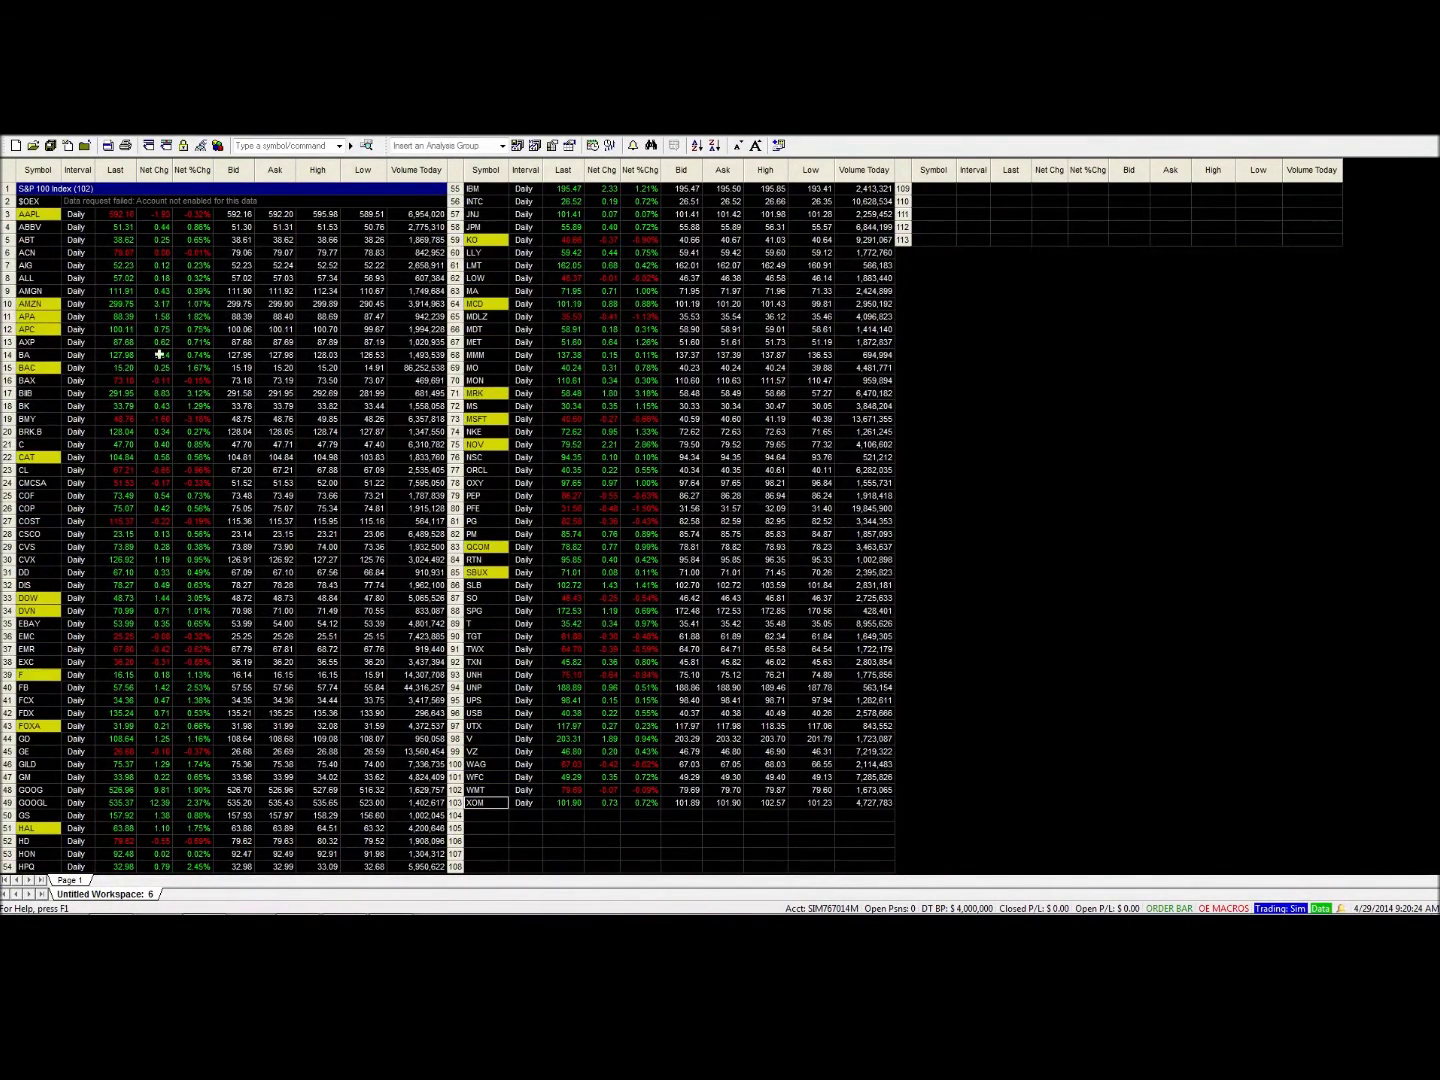
right_click(238, 178)
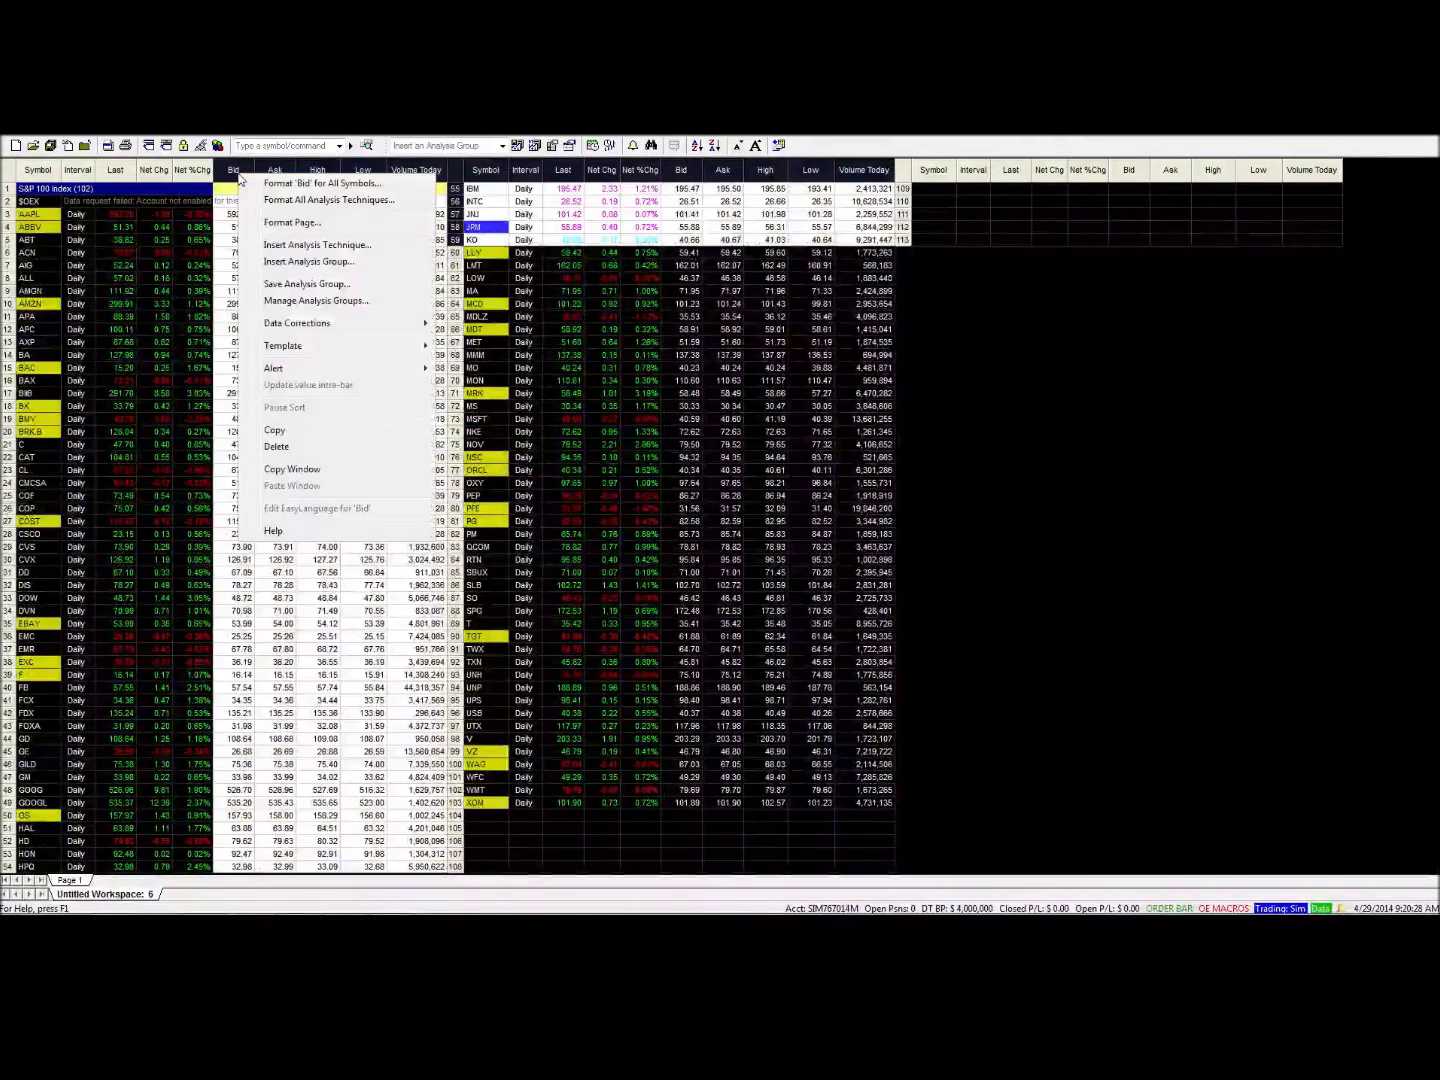
Step: Remove the Interval, Net Chg, Bid, Ask, High, Low and Volume Today columns, keeping Last and Net %Chg
click(283, 201)
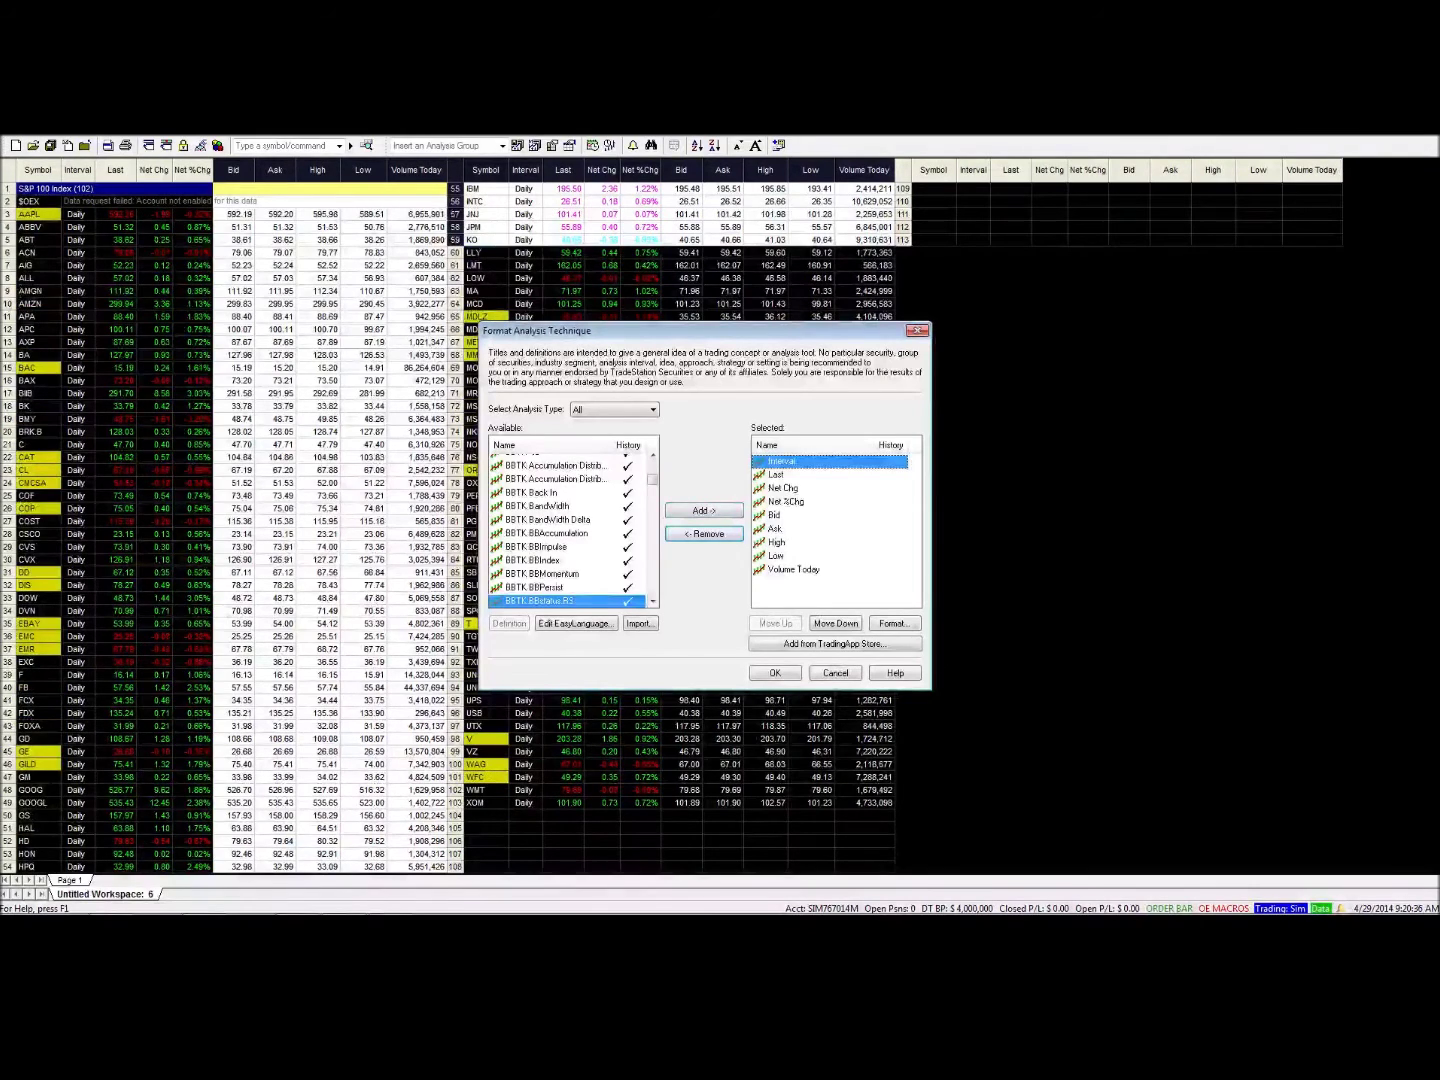
click(704, 533)
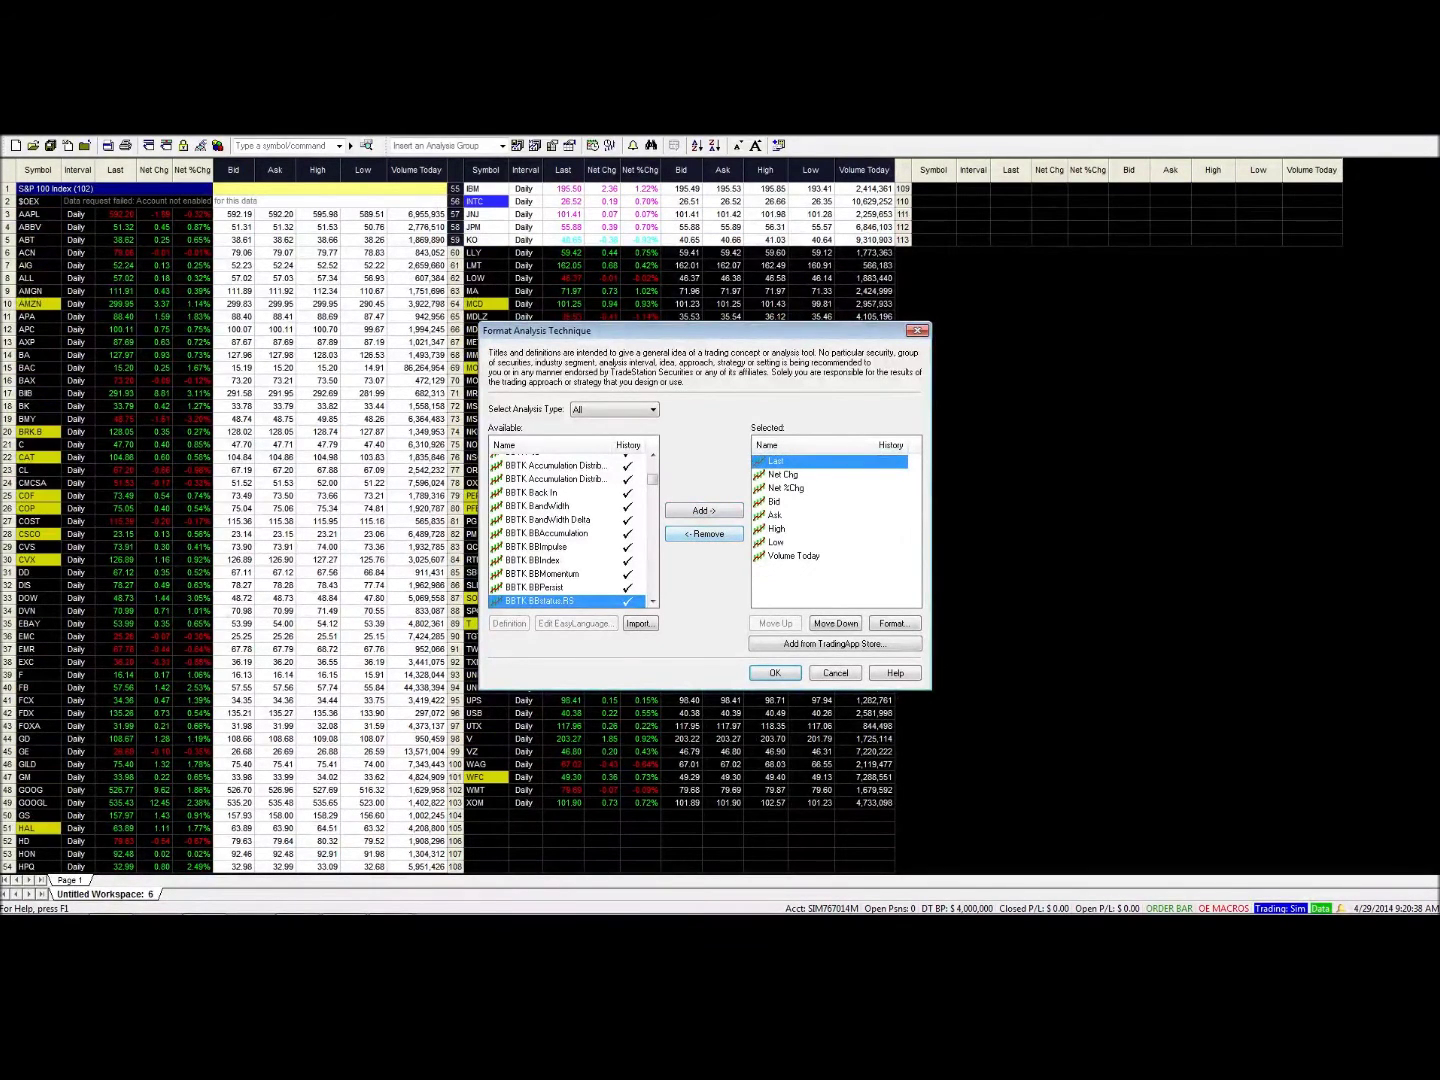
click(783, 474)
click(704, 533)
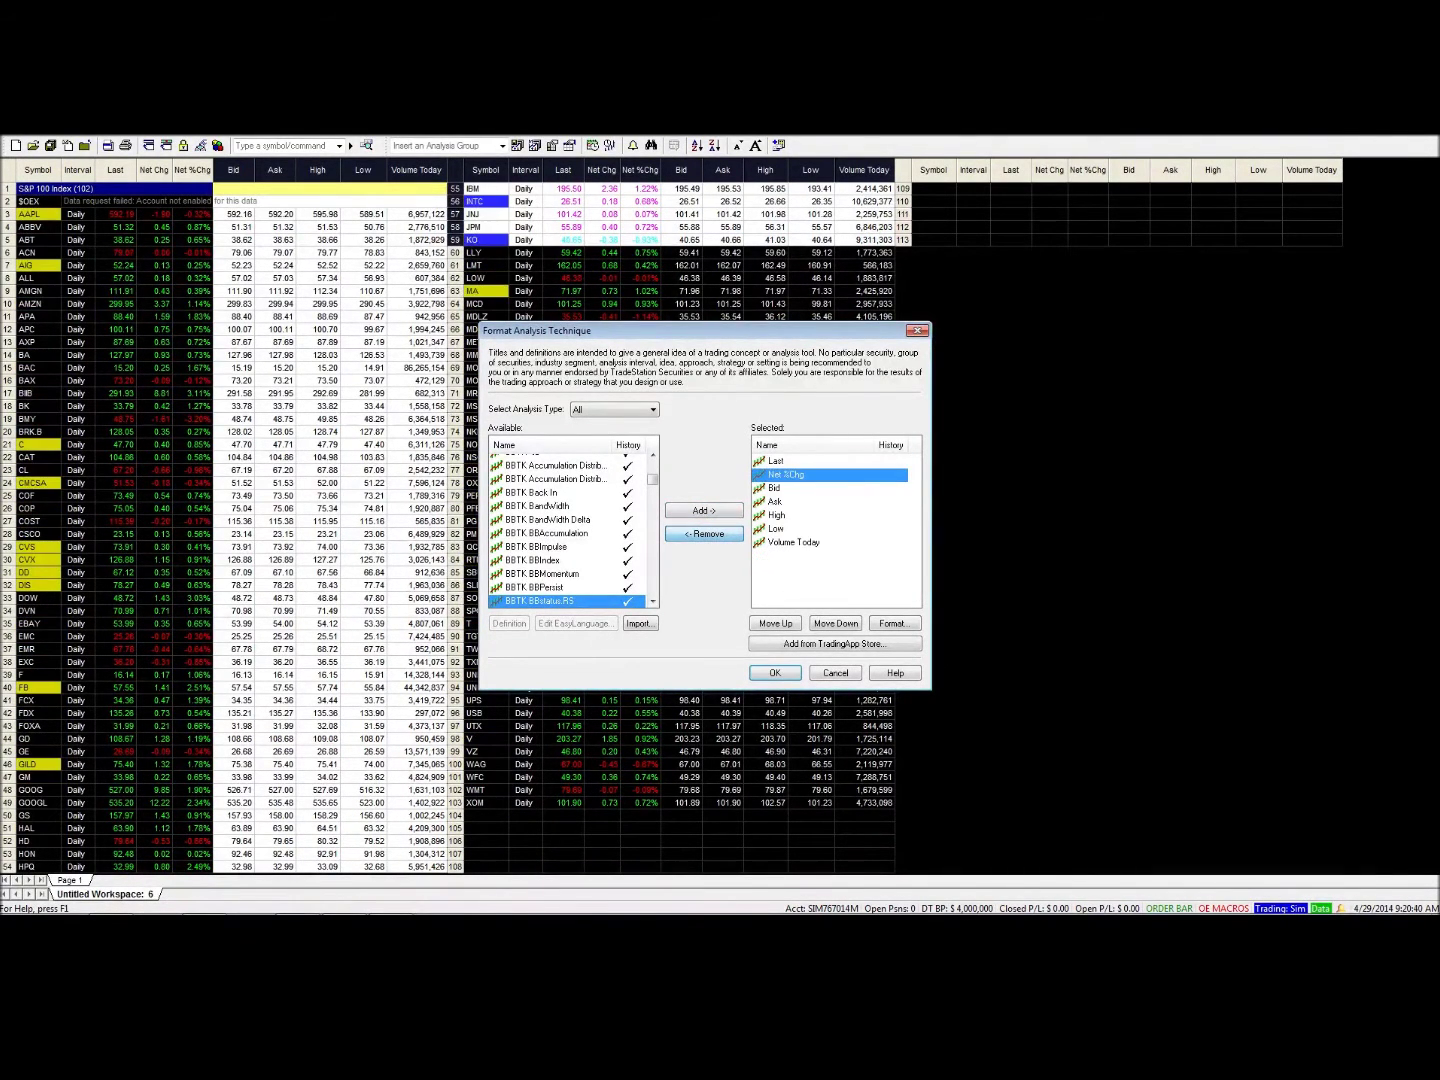
click(775, 487)
click(704, 533)
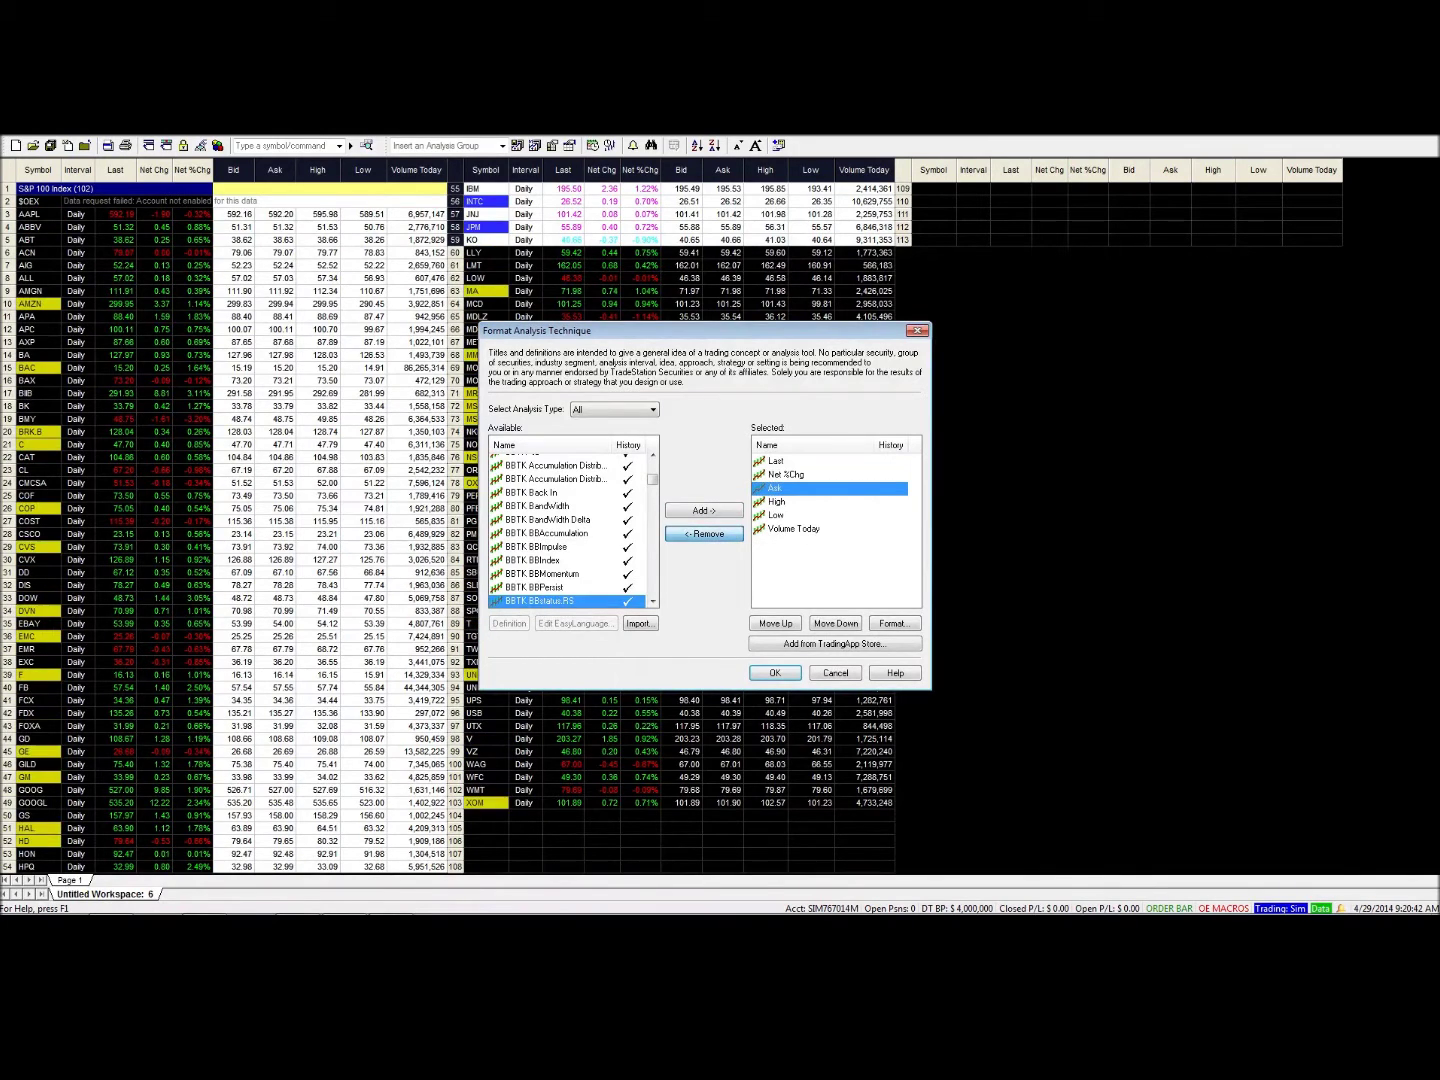
click(704, 533)
click(704, 533)
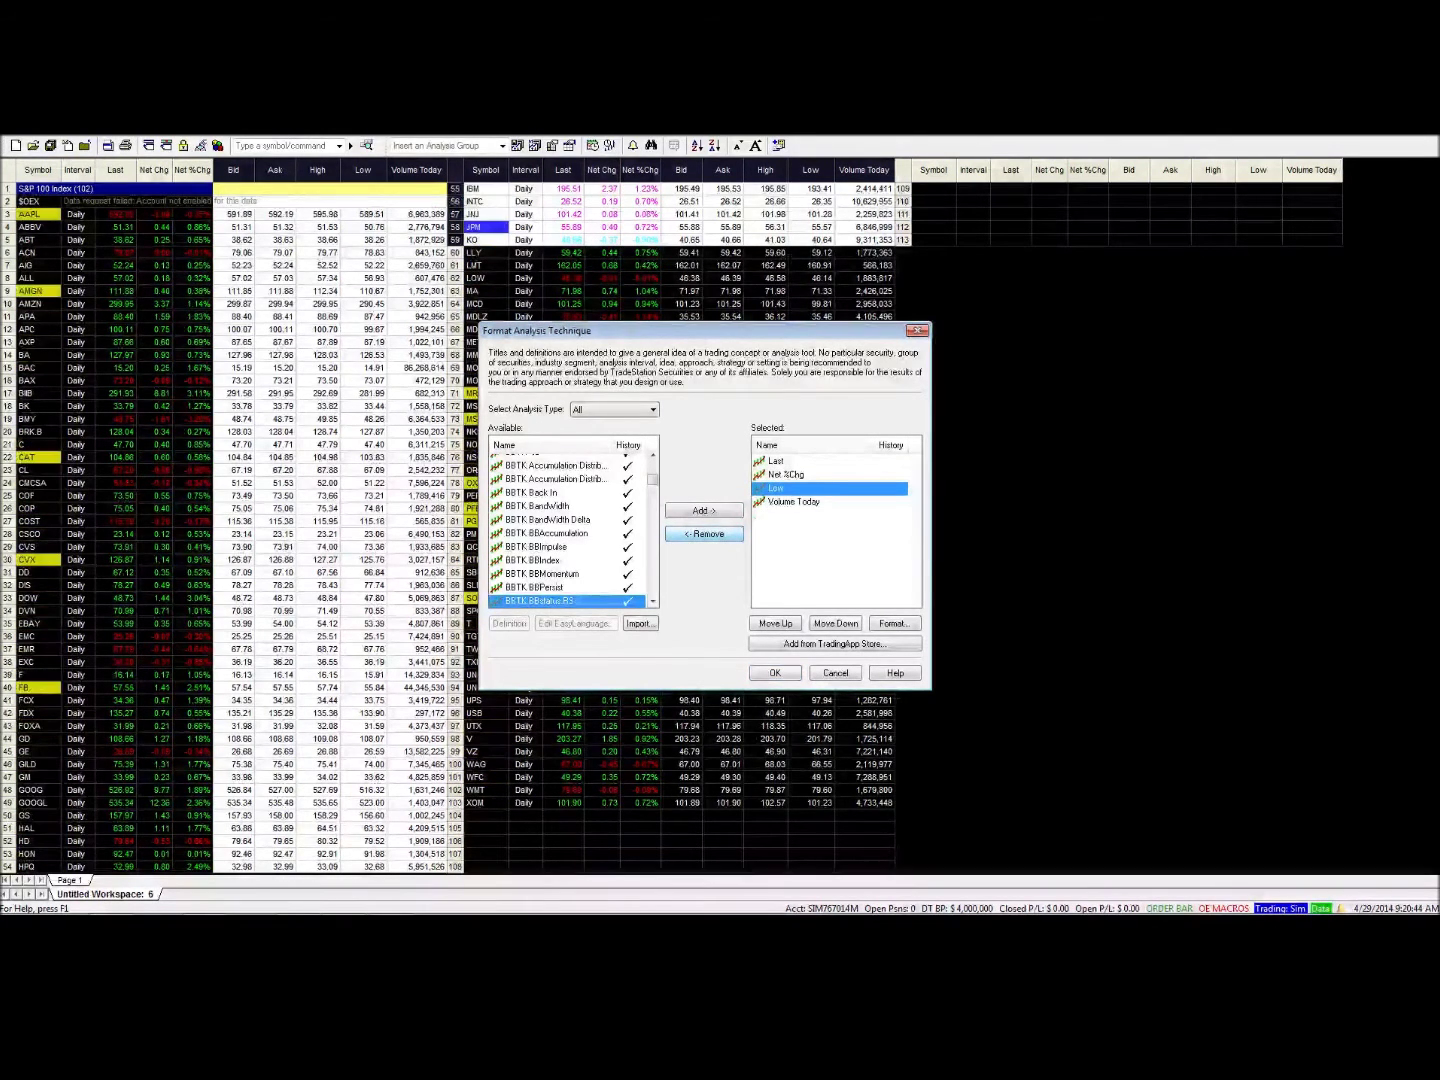
click(704, 533)
click(704, 533)
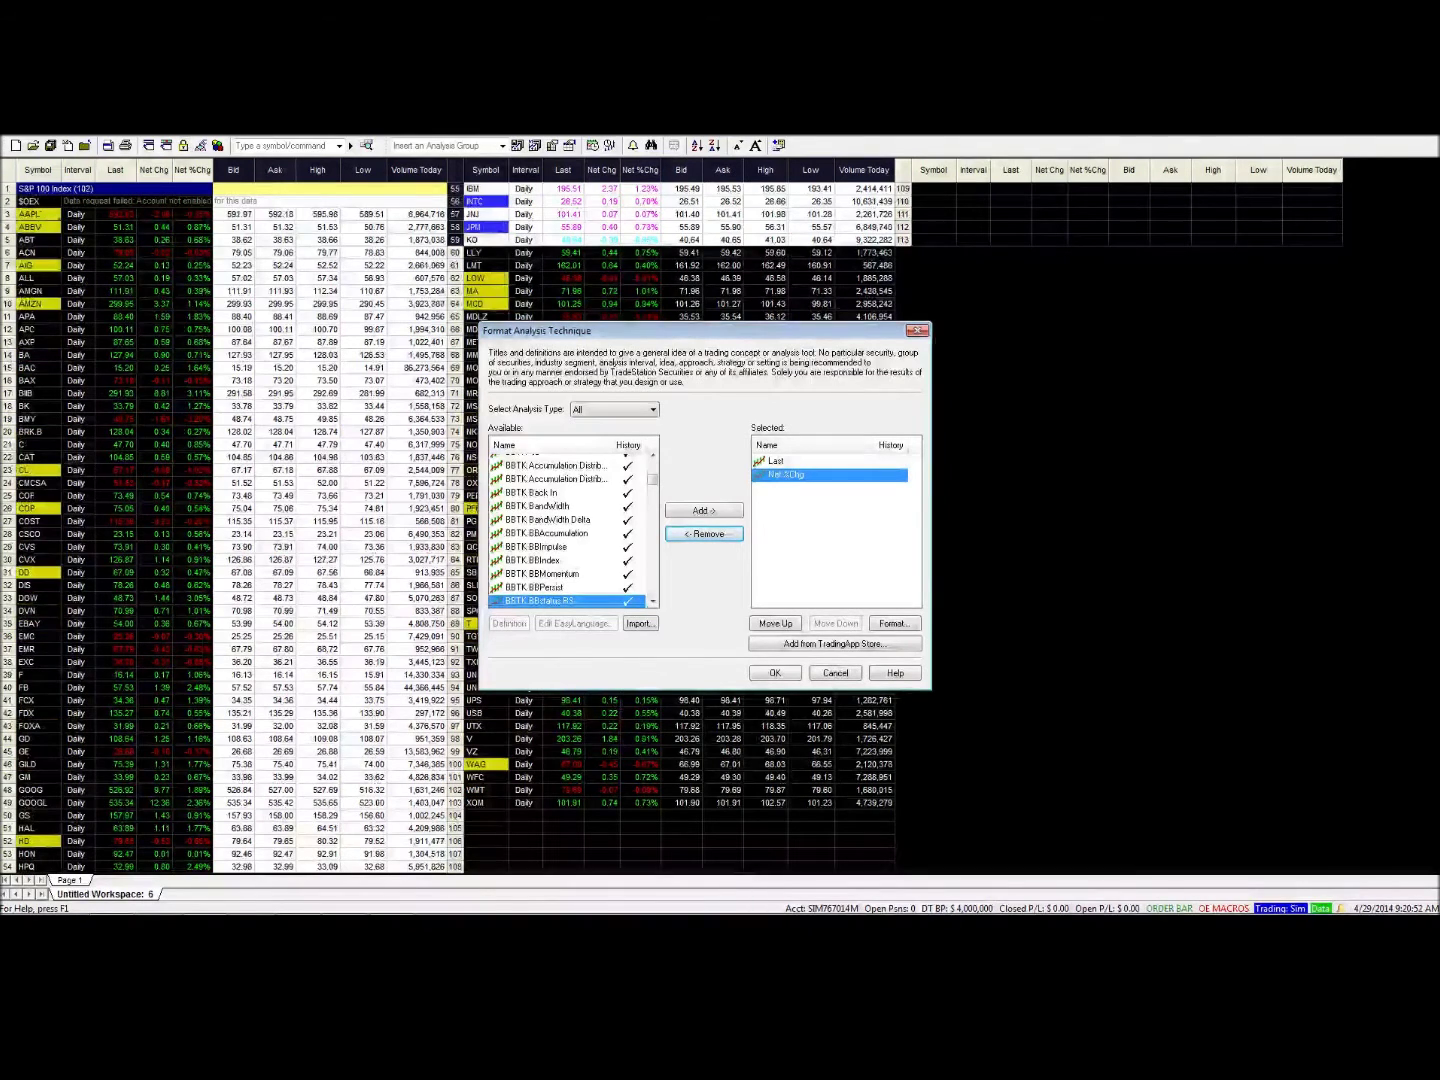
scroll(573, 527, down, 5)
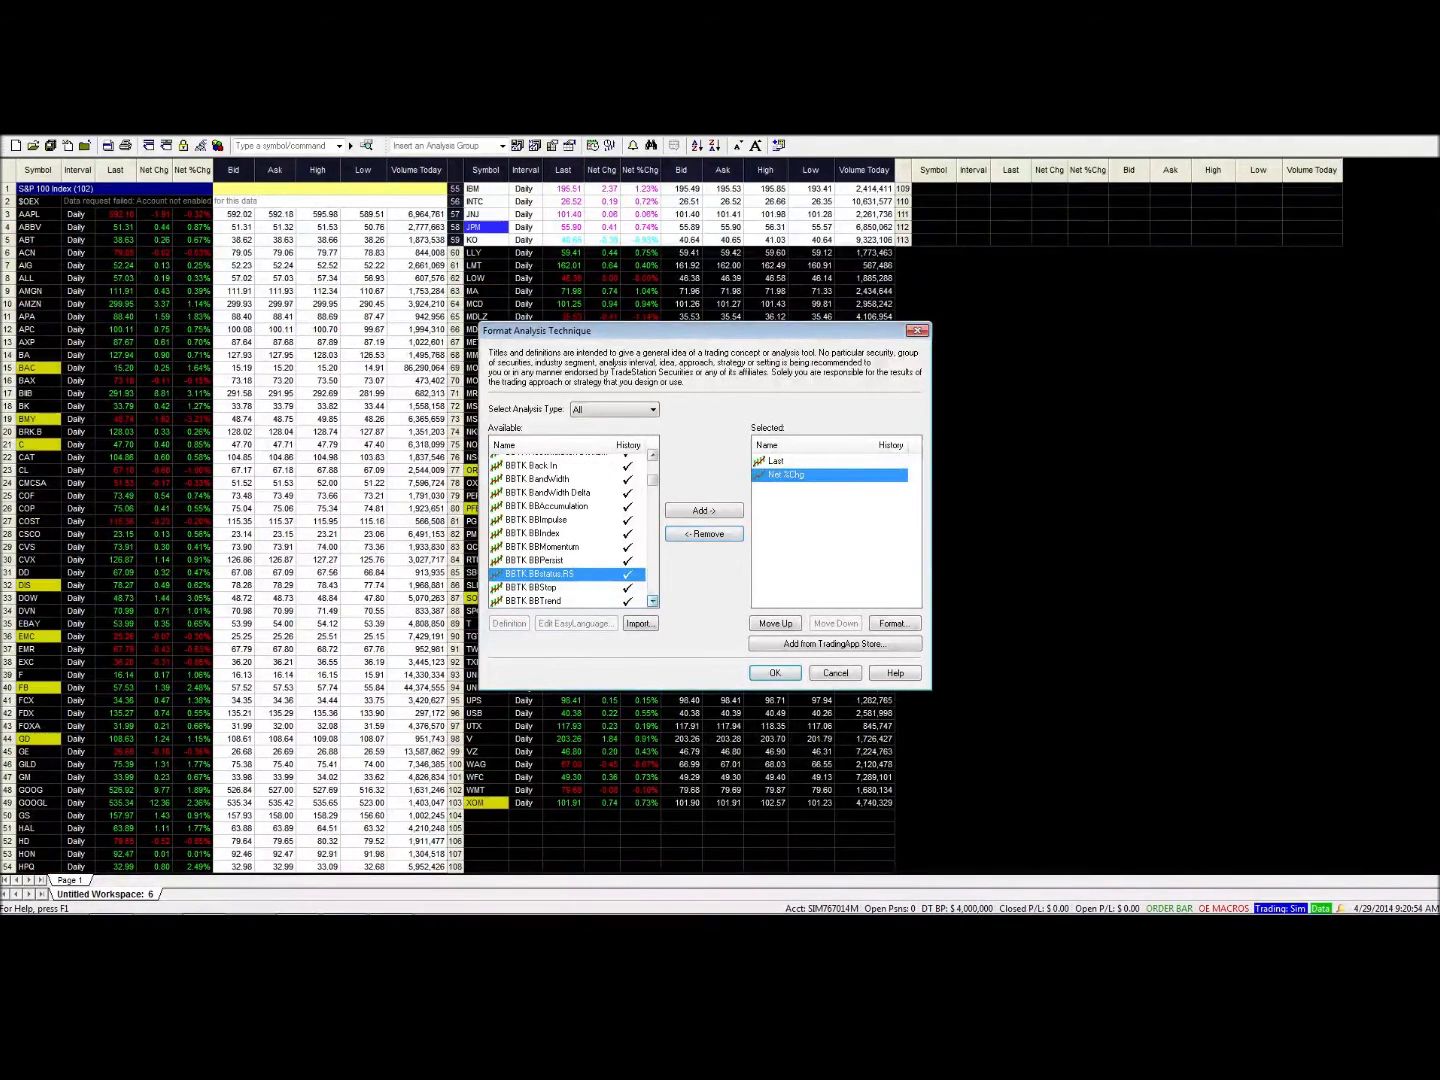
Step: Add BBTK BBstatus.RS from the Available list as a column and apply it to the RadarScreen
scroll(570, 527, down, 1)
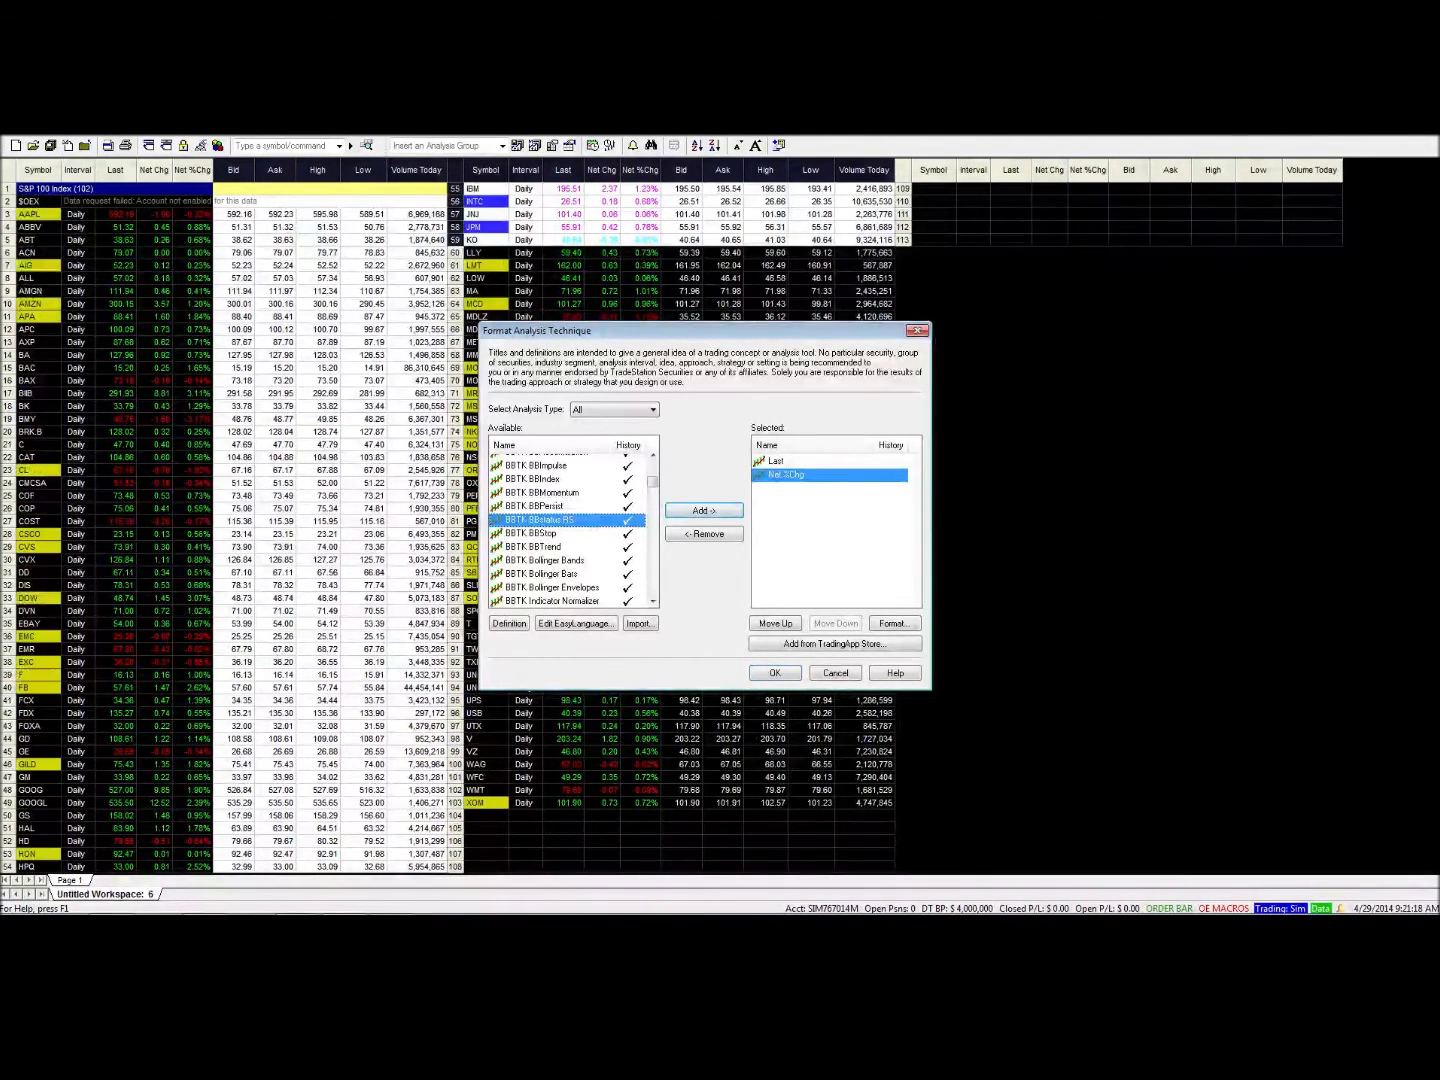
key(alt+a)
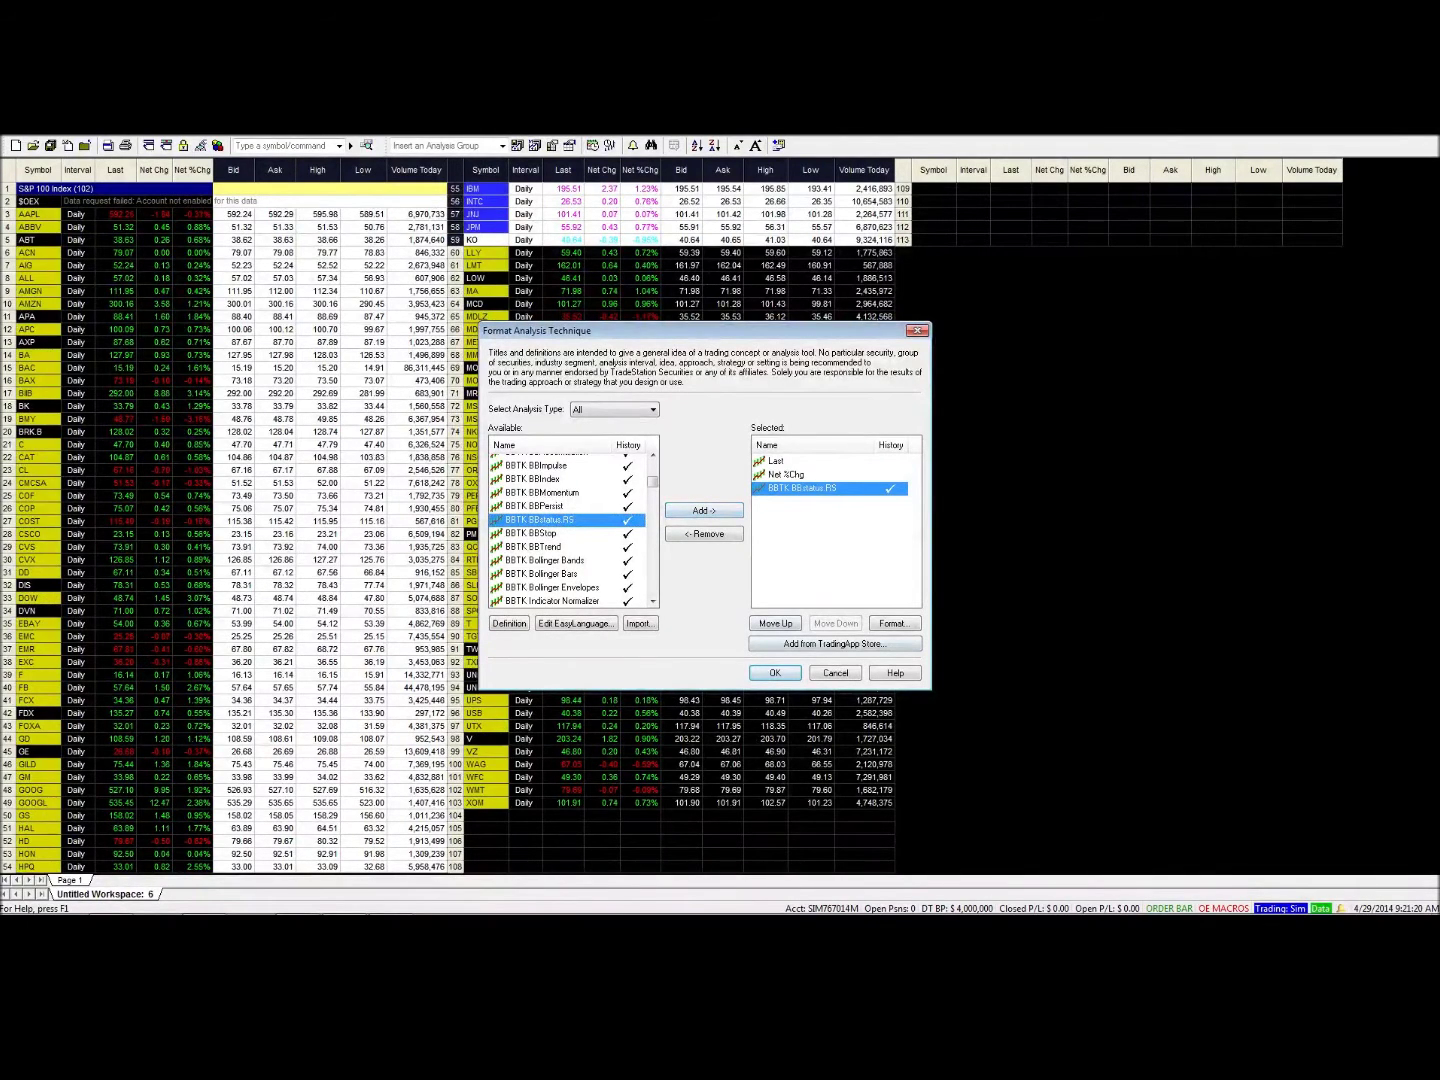
click(772, 675)
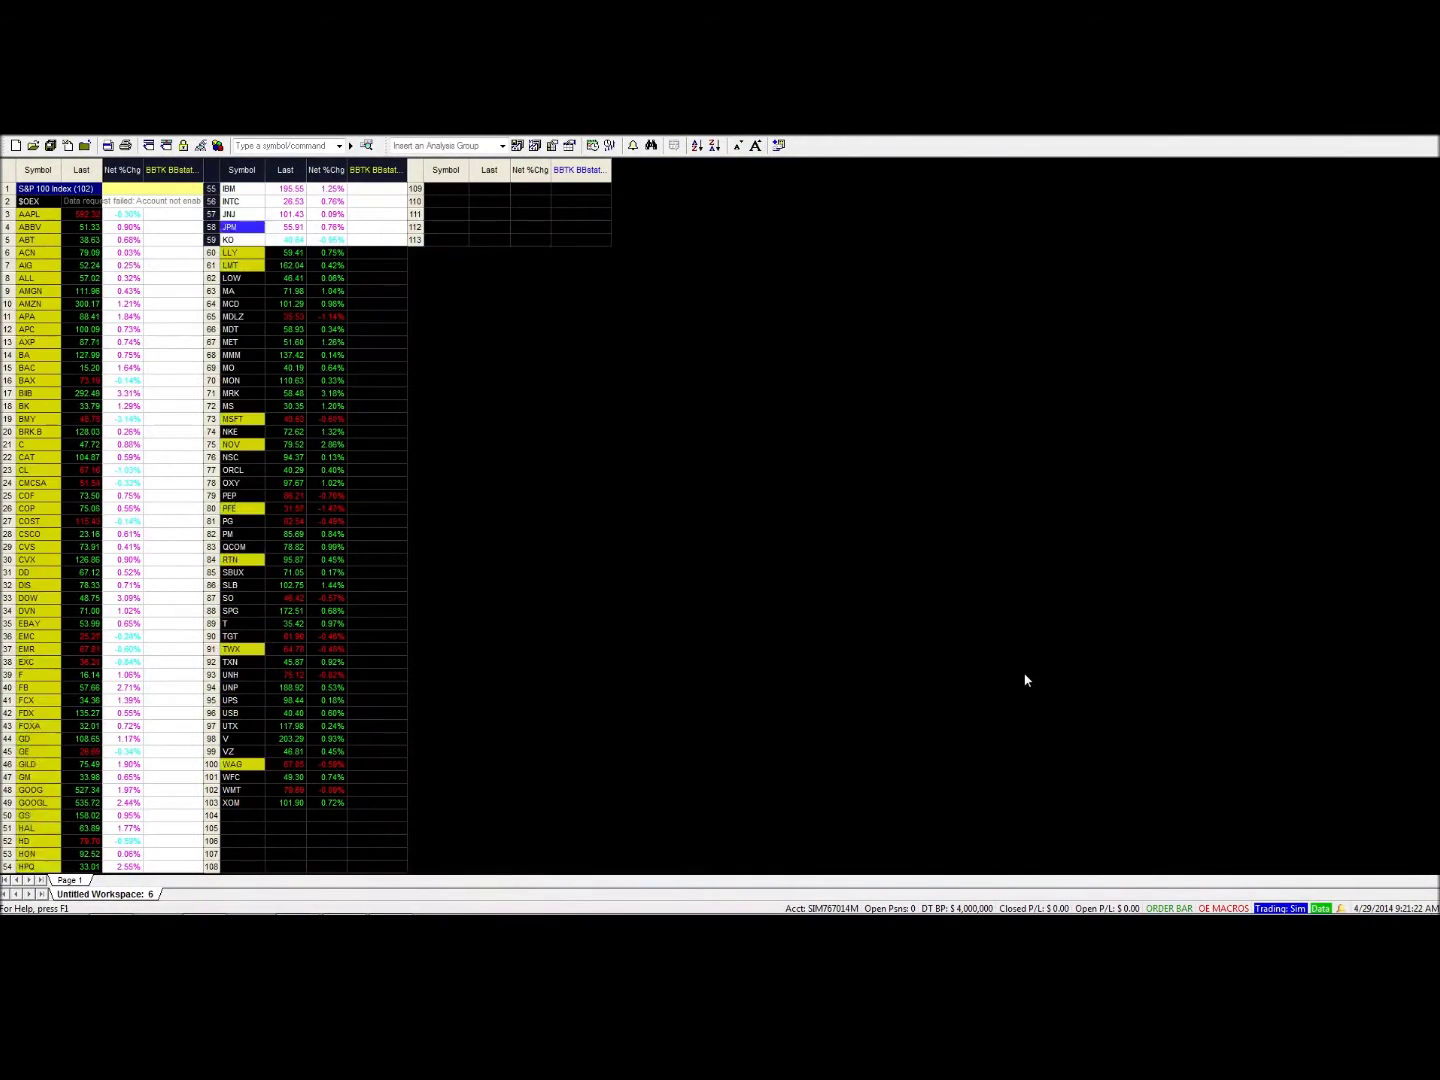
click(391, 843)
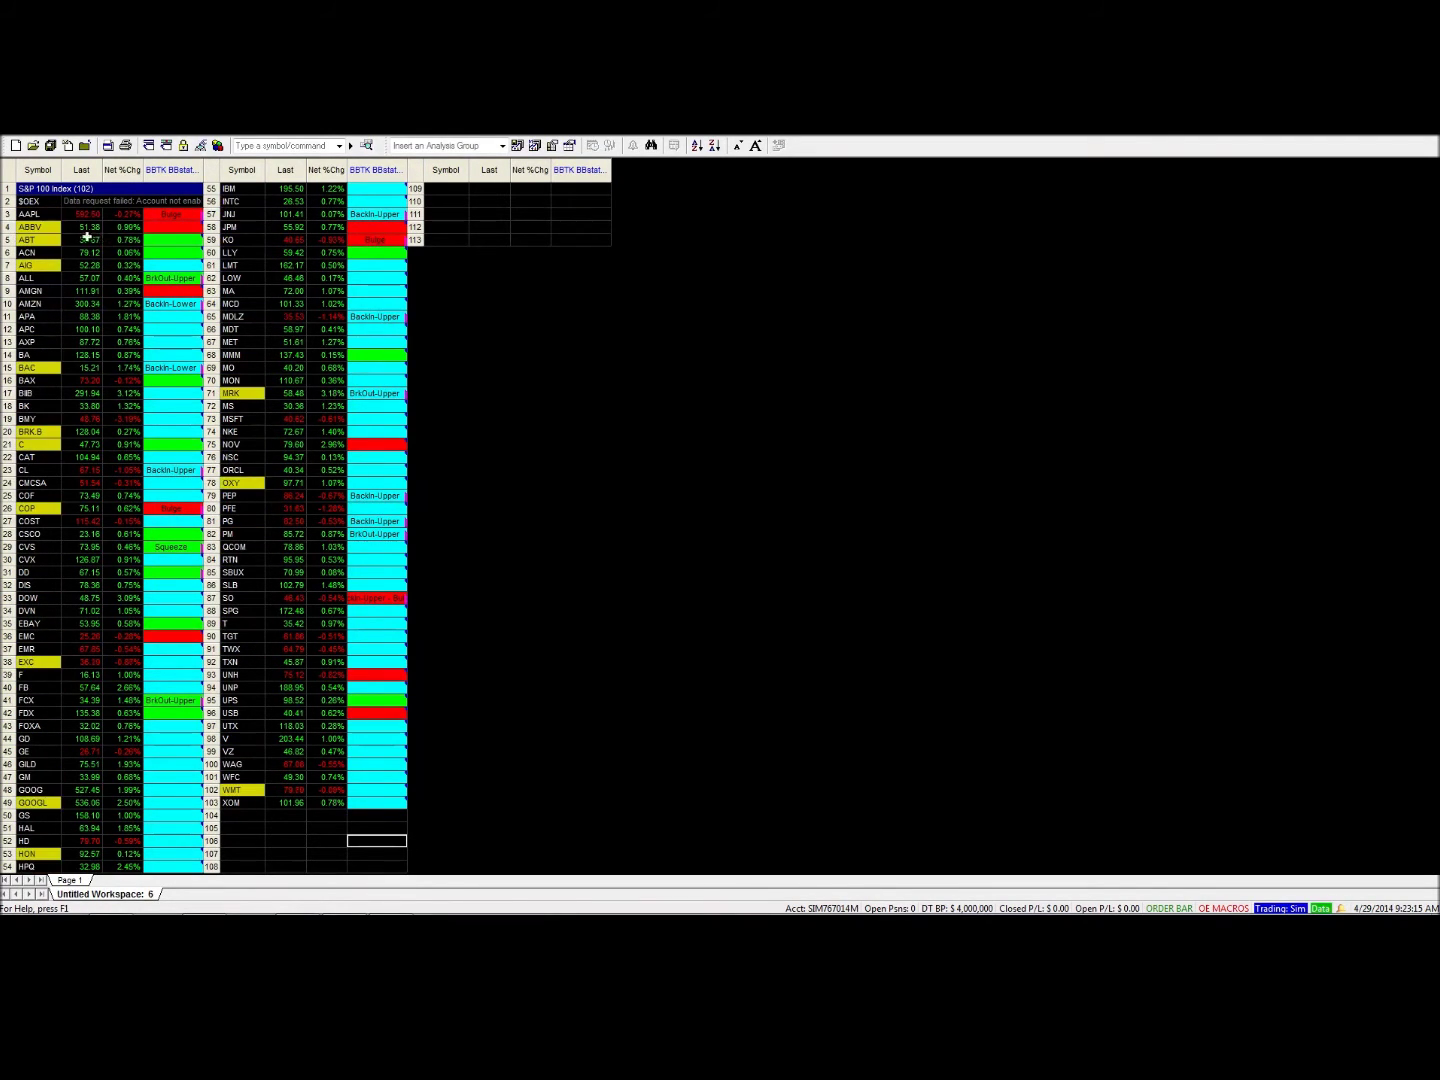
Step: Let the BBTK BBstatus.RS column calculate colour-coded statuses for the S&P 100 symbols
mouse_move(185, 229)
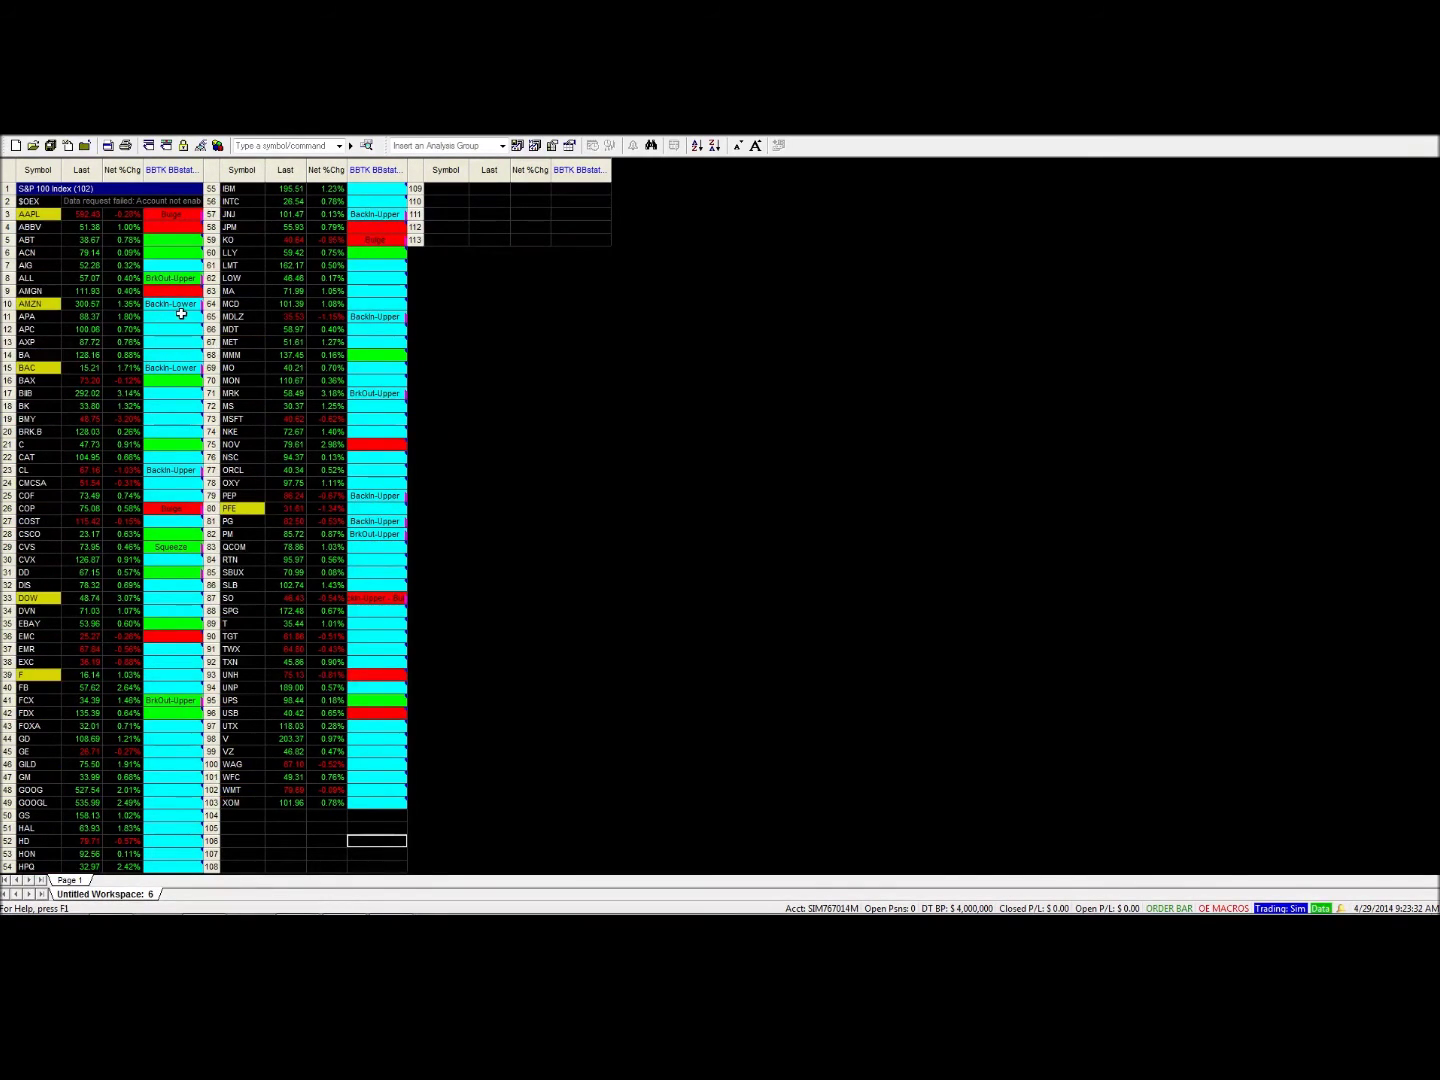
Step: Sort the rows by the BBTK BBstatus.RS column, grouping BackIn, BrkOut, Surge and Squeeze signals
mouse_move(183, 310)
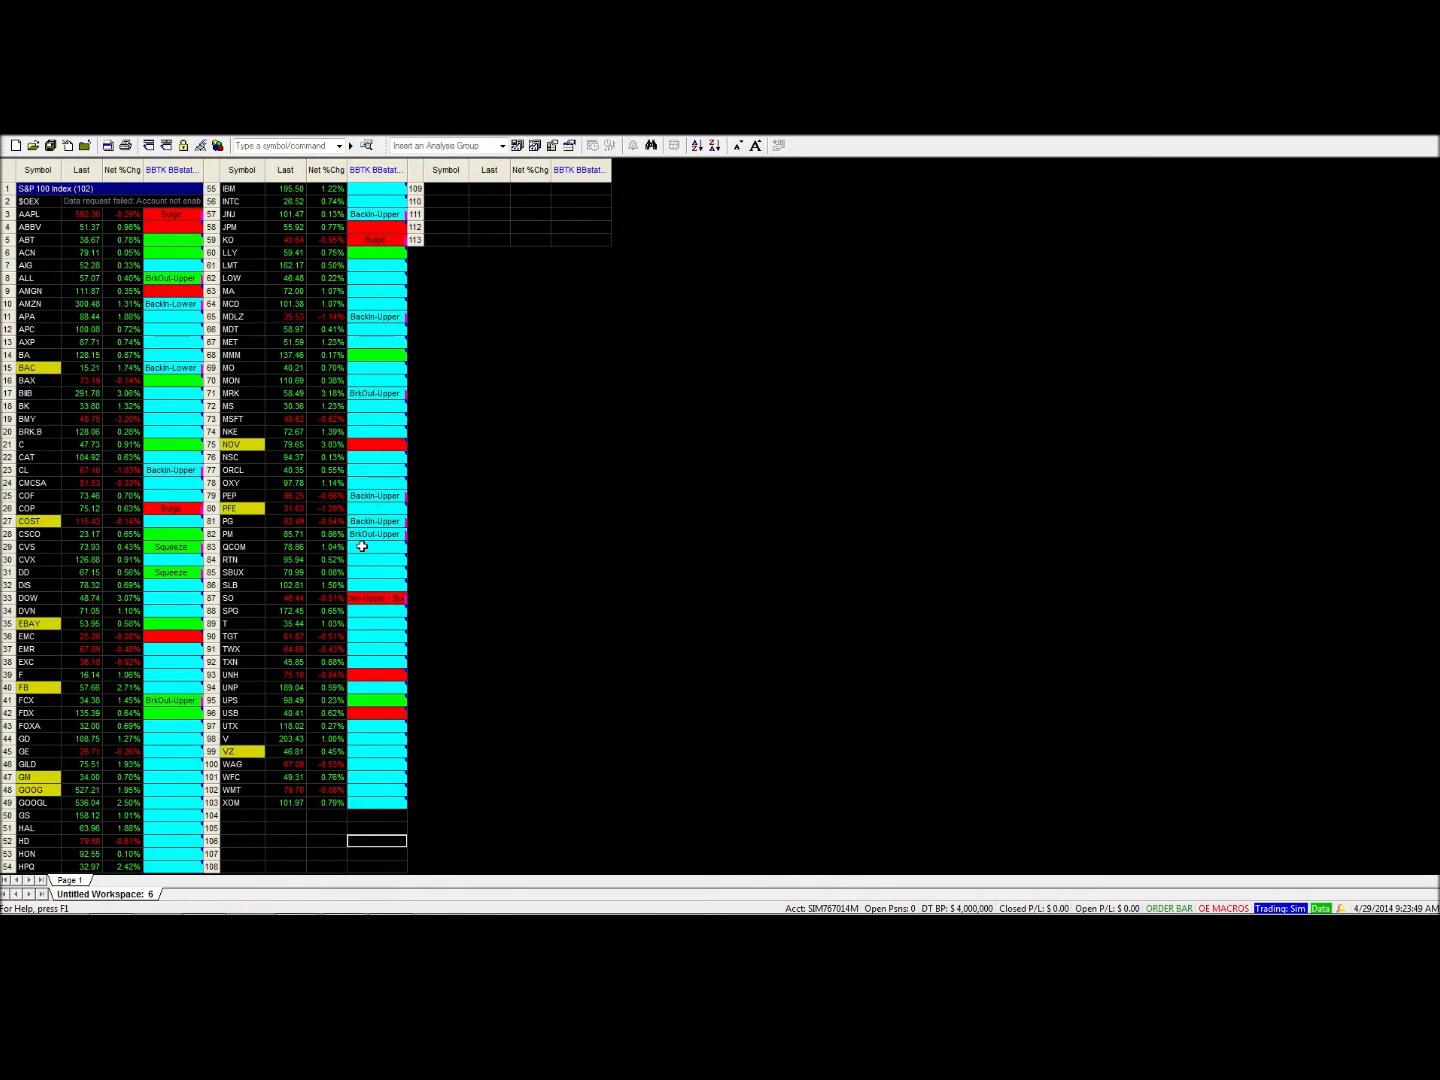
mouse_move(362, 547)
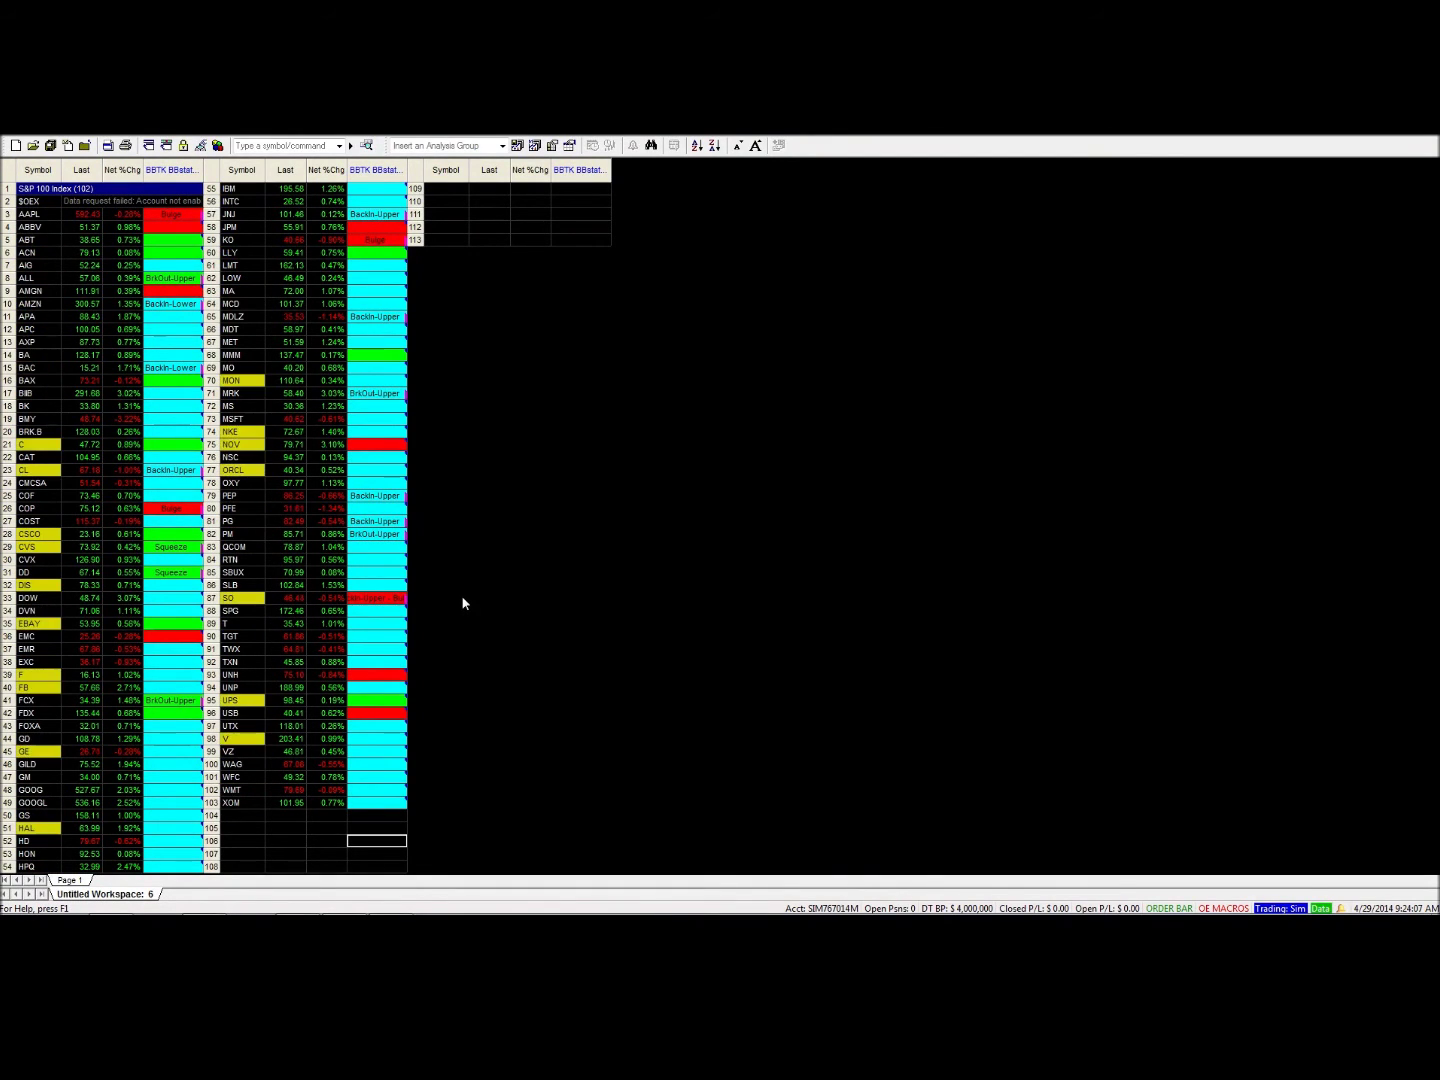
click(166, 171)
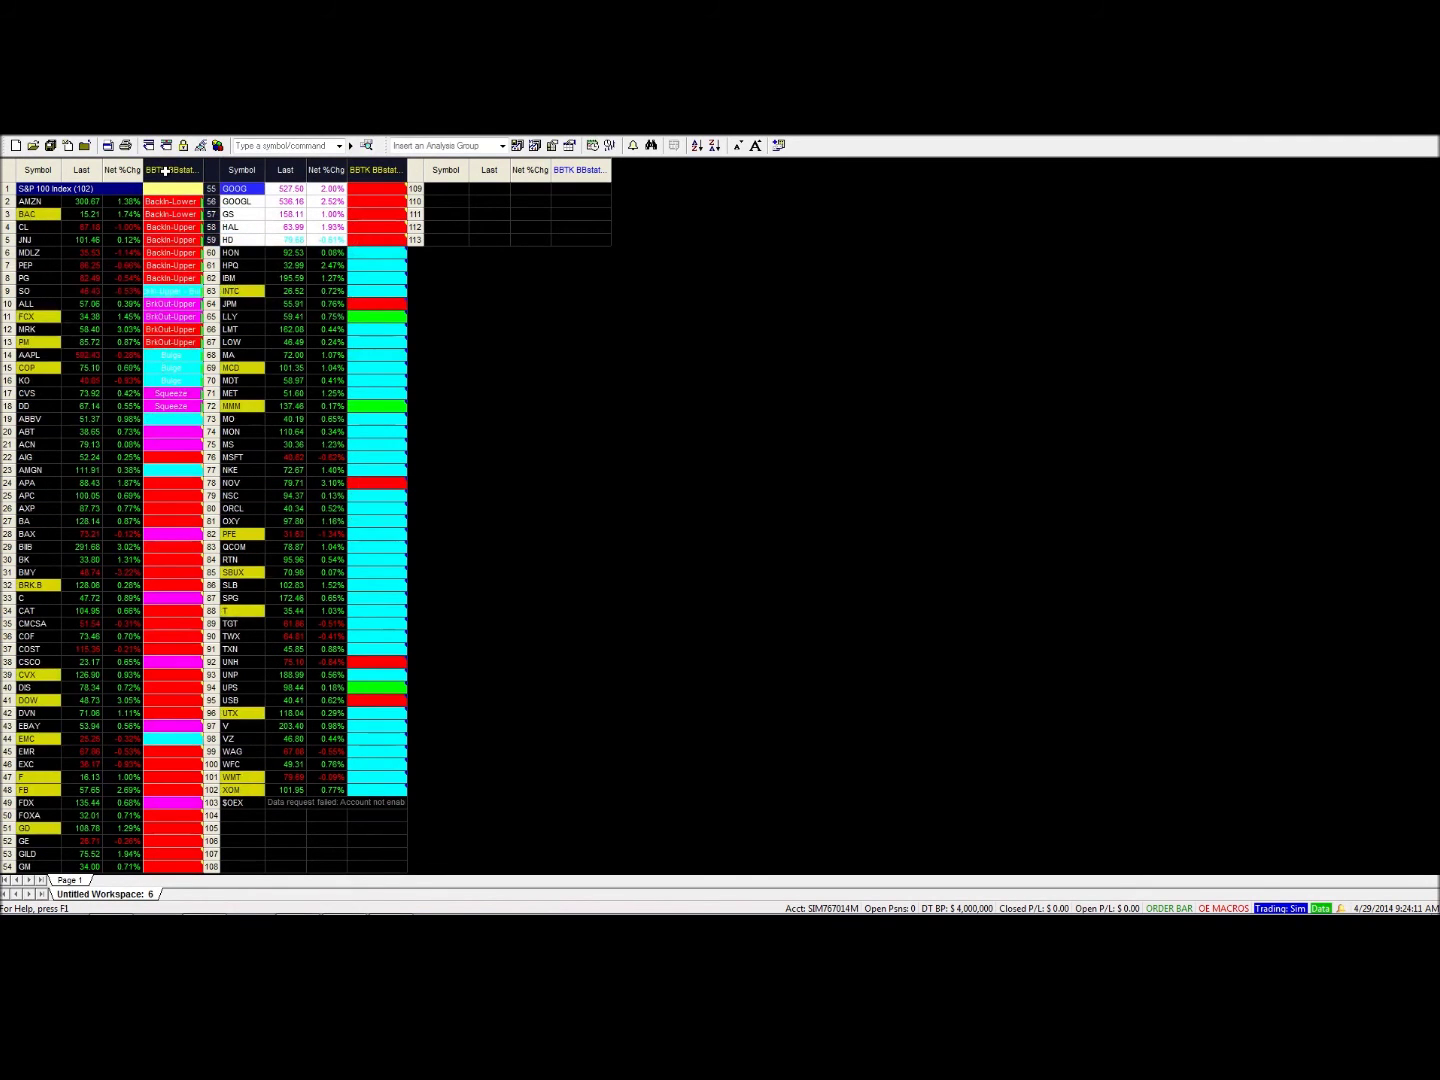
click(358, 839)
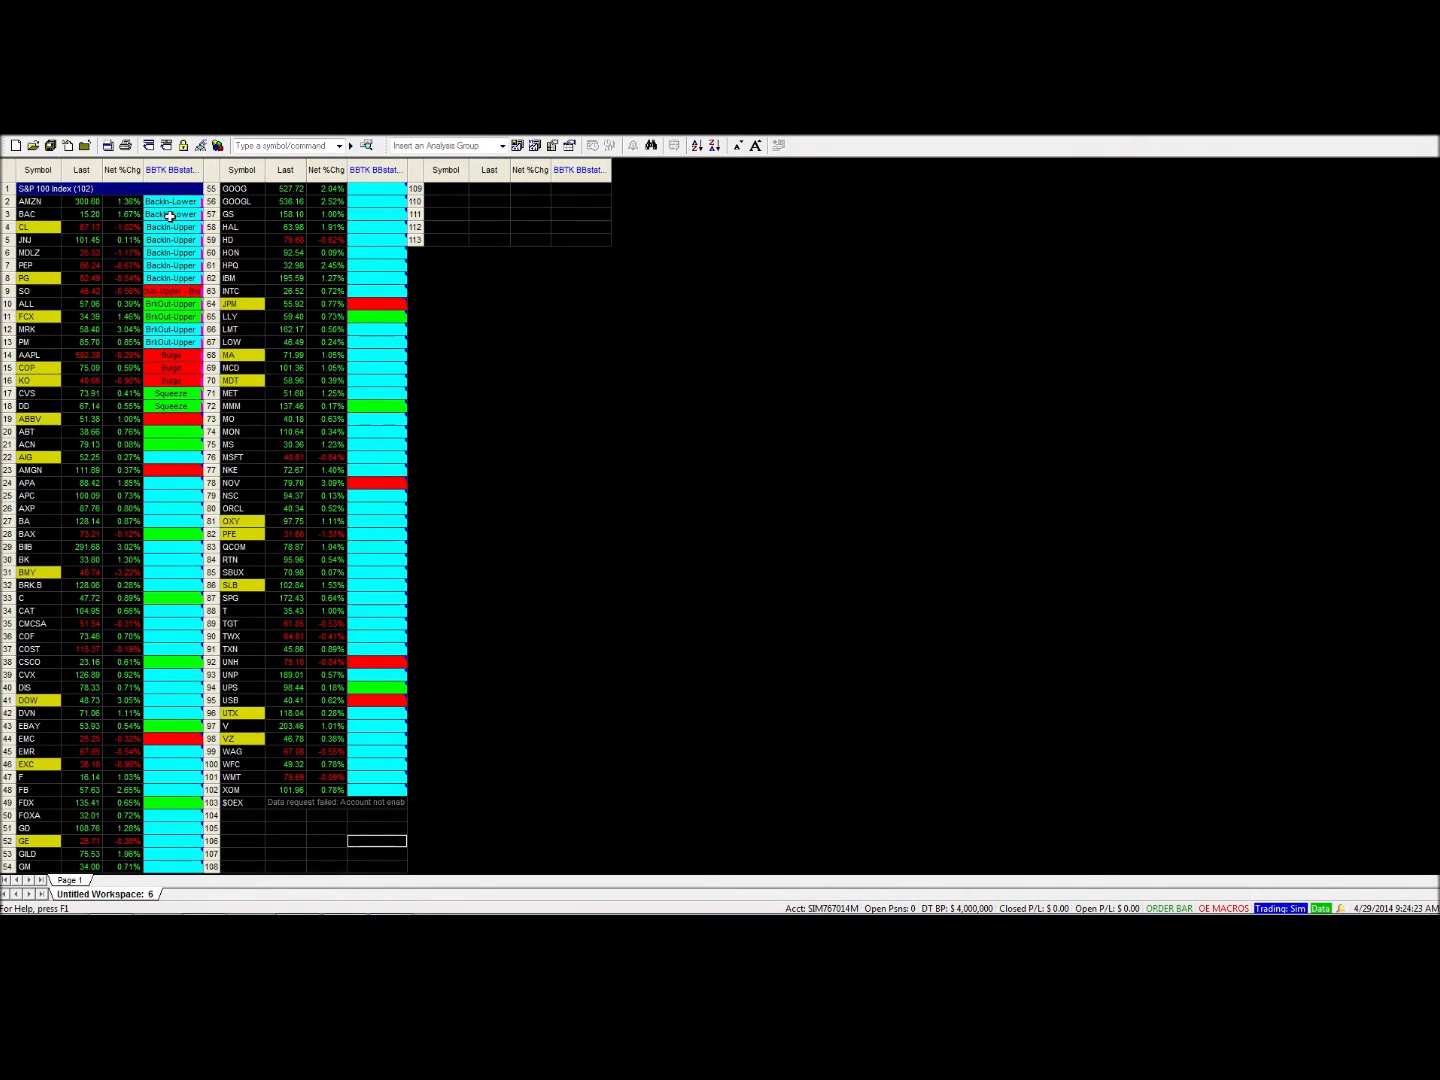
mouse_move(169, 240)
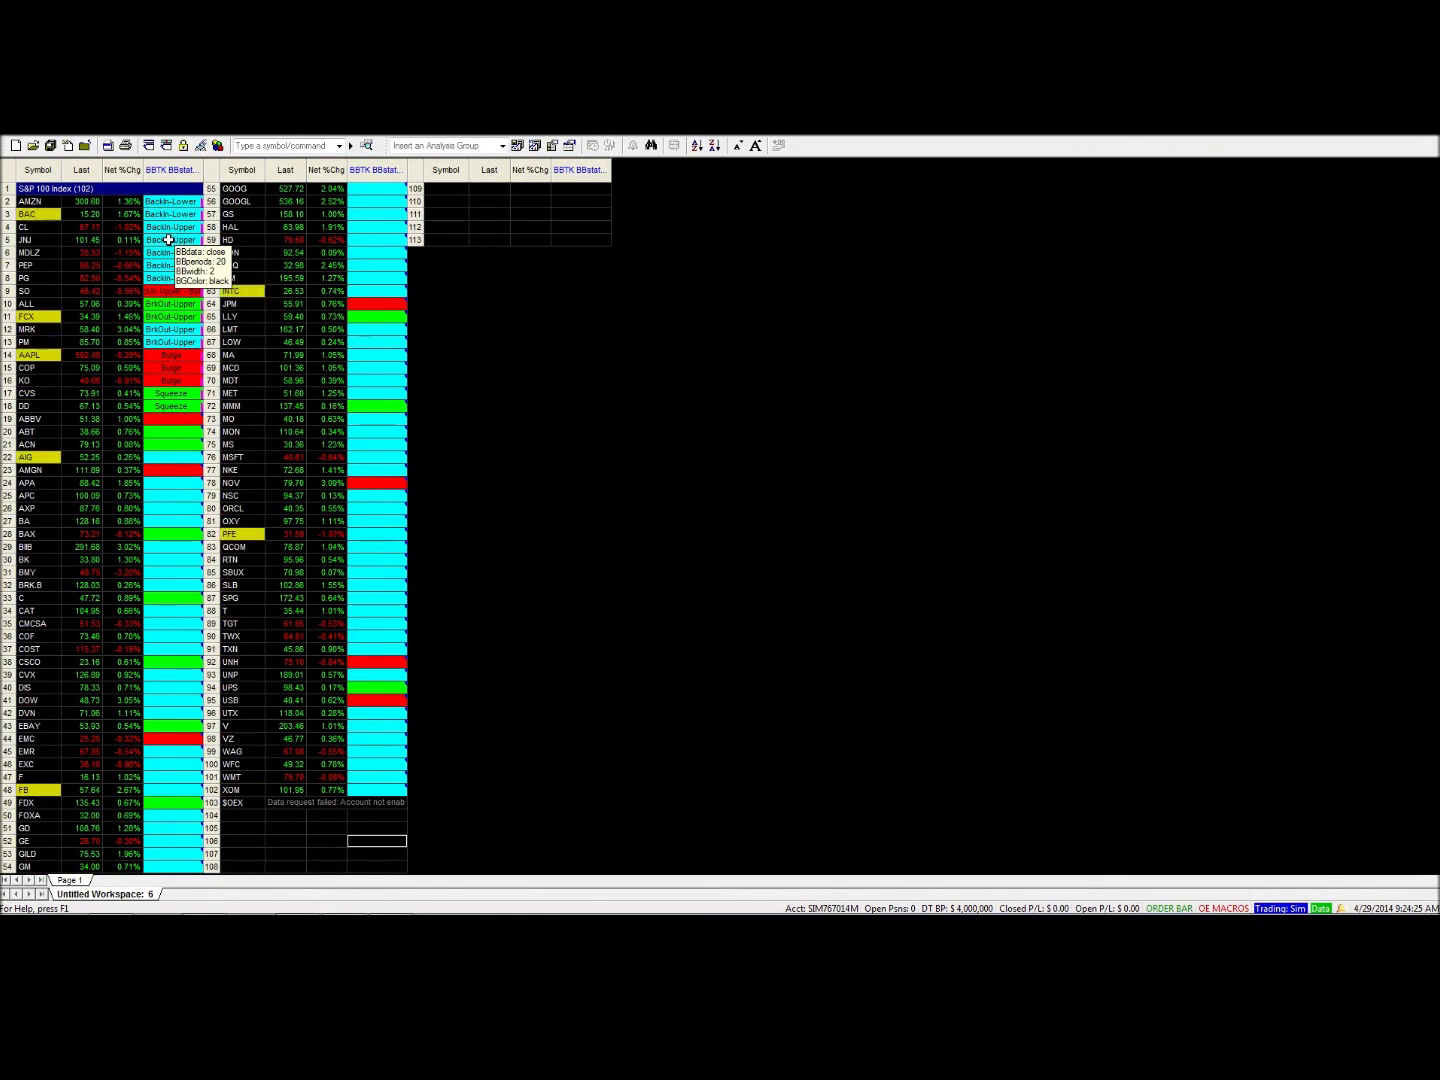